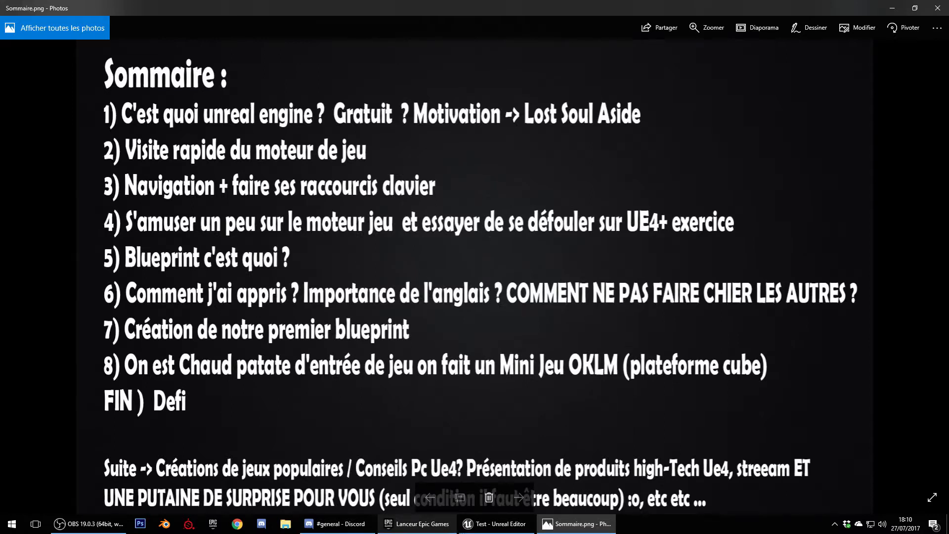
Switch to Unreal Editor and place a Cube from the basic actors on the floor near the Player Start.
click(494, 524)
drag(492, 317, 491, 223)
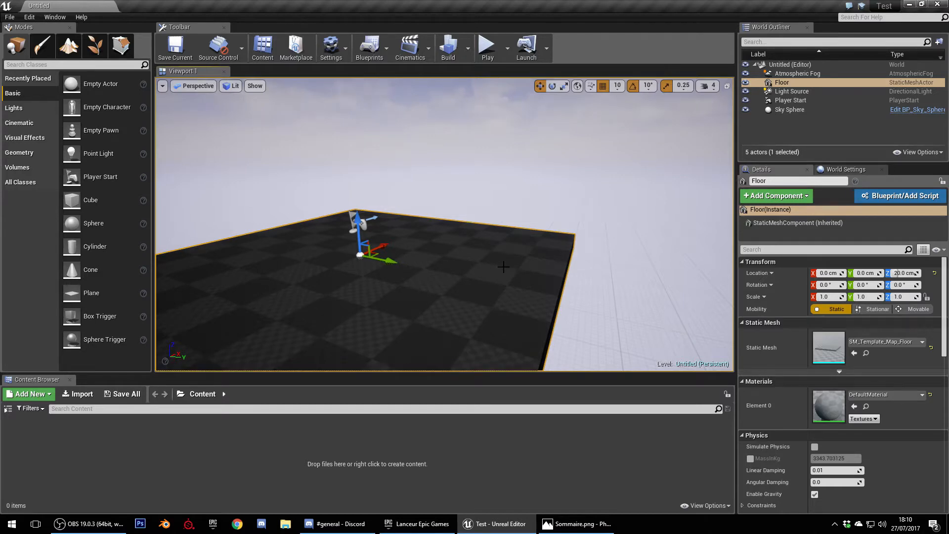
drag(91, 200, 303, 233)
scroll(391, 295, down, 3)
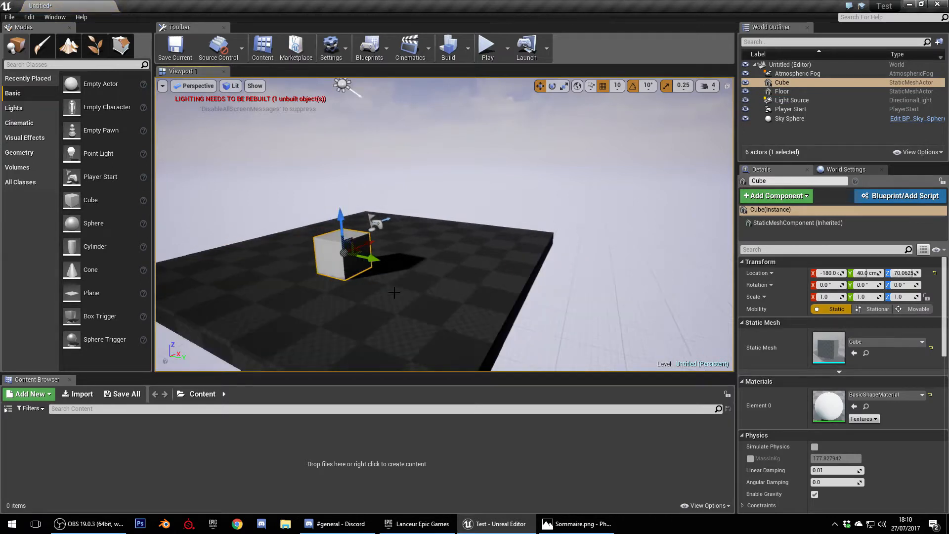
Examine the cube in the perspective viewport from different distances and viewing angles.
scroll(391, 294, up, 7)
scroll(388, 297, down, 3)
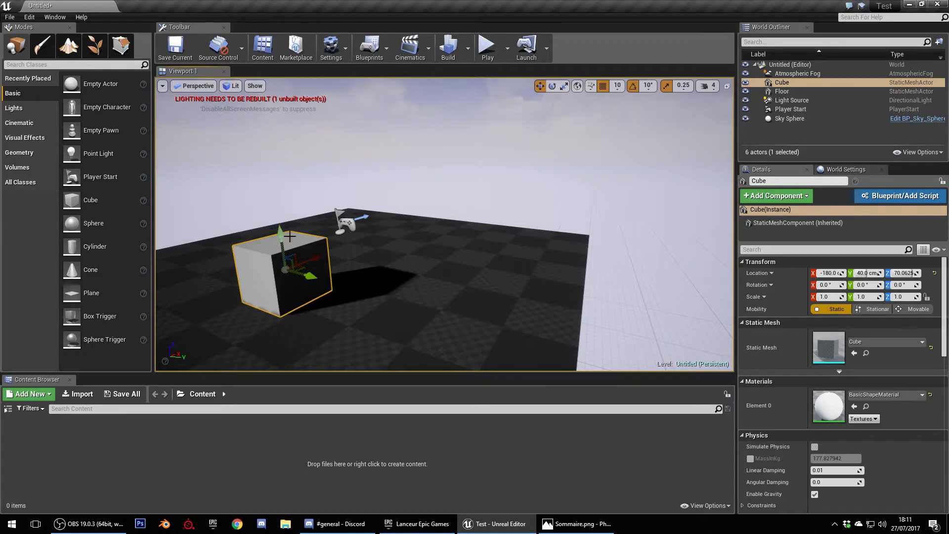
mouse_move(294, 272)
right_down()
mouse_move(326, 273)
mouse_move(292, 271)
right_up()
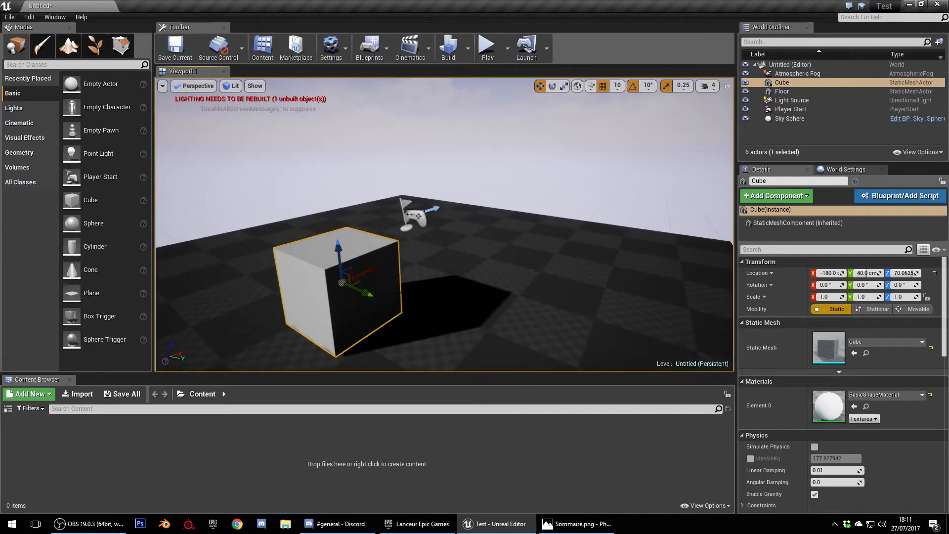
right_drag(306, 324, 306, 324)
mouse_move(352, 253)
right_down()
mouse_move(345, 242)
mouse_move(318, 248)
mouse_move(351, 259)
right_up()
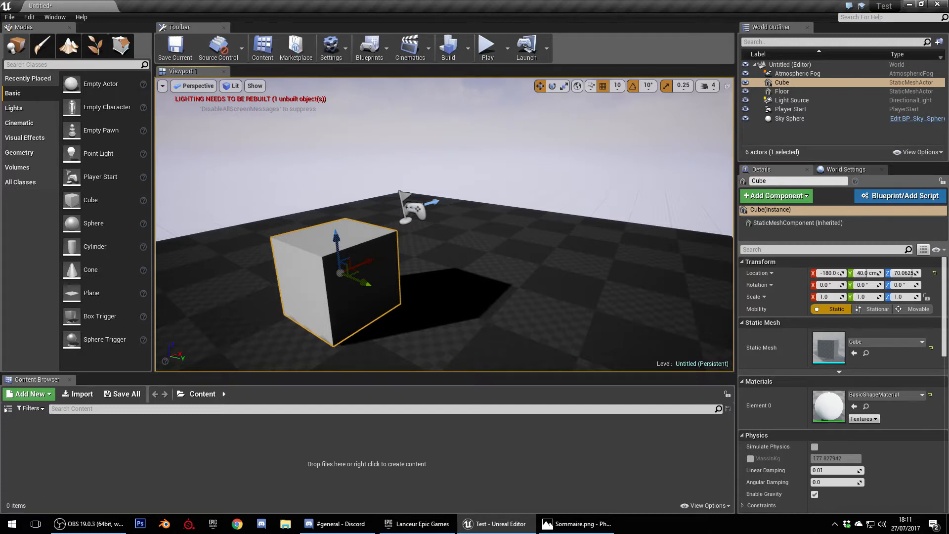
scroll(370, 287, down, 5)
scroll(372, 287, up, 5)
scroll(366, 287, up, 4)
scroll(366, 287, down, 4)
Move the cube across the floor and raise it, to about X -10, Y 180 and Z 180 cm.
drag(367, 262, 557, 269)
drag(520, 231, 524, 136)
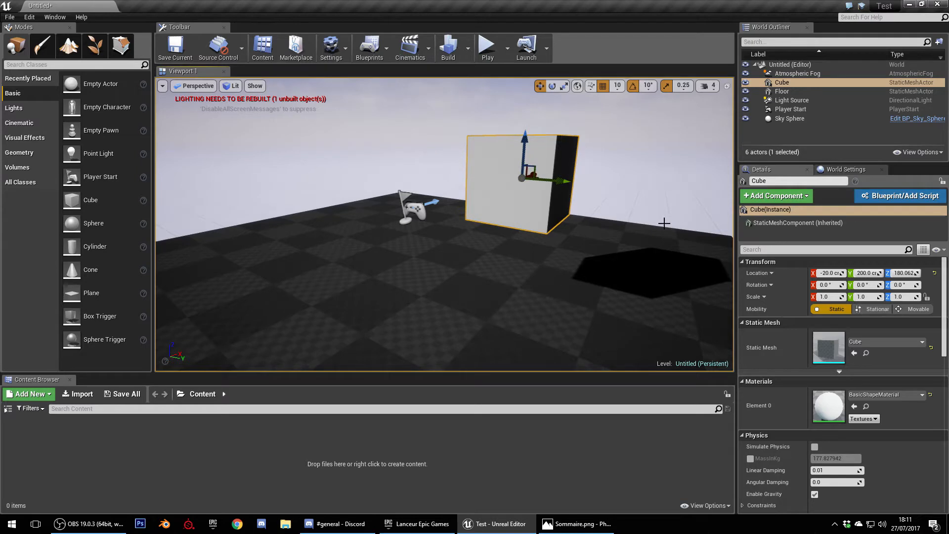
scroll(628, 232, up, 3)
scroll(628, 231, down, 3)
alt+drag(651, 222, 629, 230)
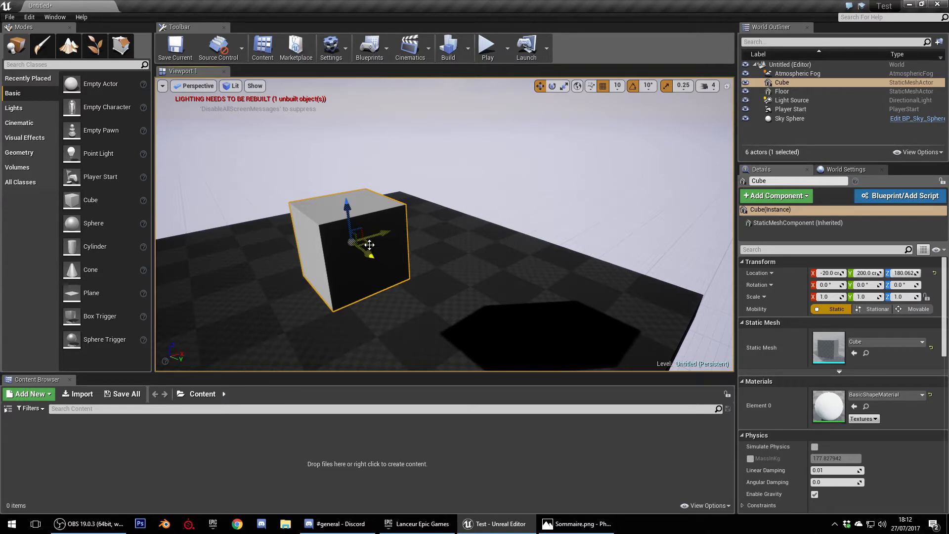
drag(369, 244, 363, 223)
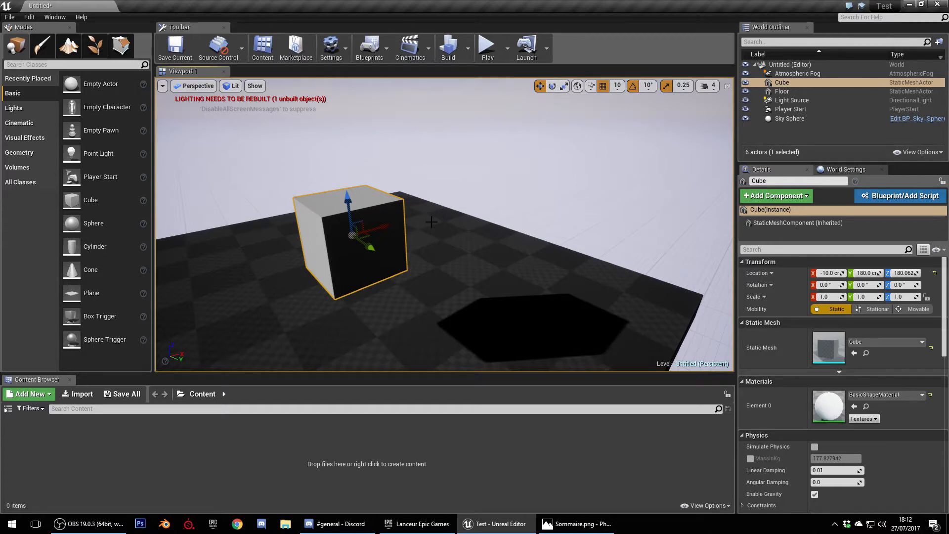
Rotate the cube to -60° about its vertical Z axis, leaving its other two rotations at 0°.
key(e)
mouse_move(343, 263)
mouse_down()
mouse_move(301, 263)
mouse_move(343, 262)
mouse_up()
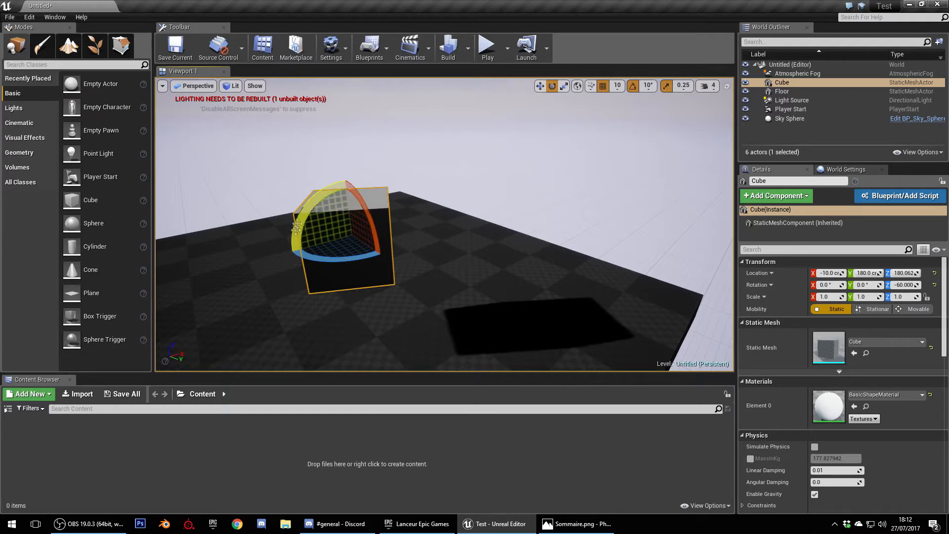
mouse_move(302, 230)
mouse_down()
mouse_move(302, 218)
mouse_move(301, 238)
mouse_up()
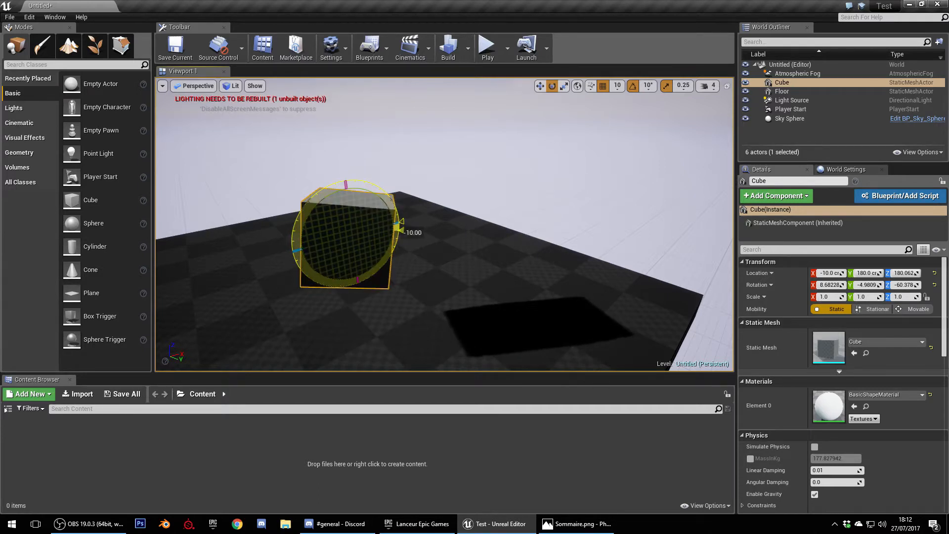
drag(301, 238, 302, 230)
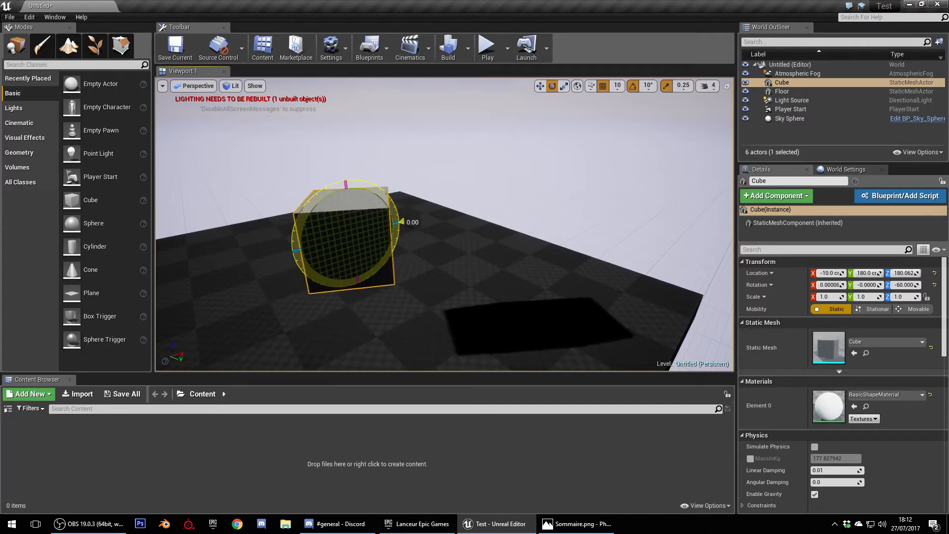
drag(301, 230, 301, 230)
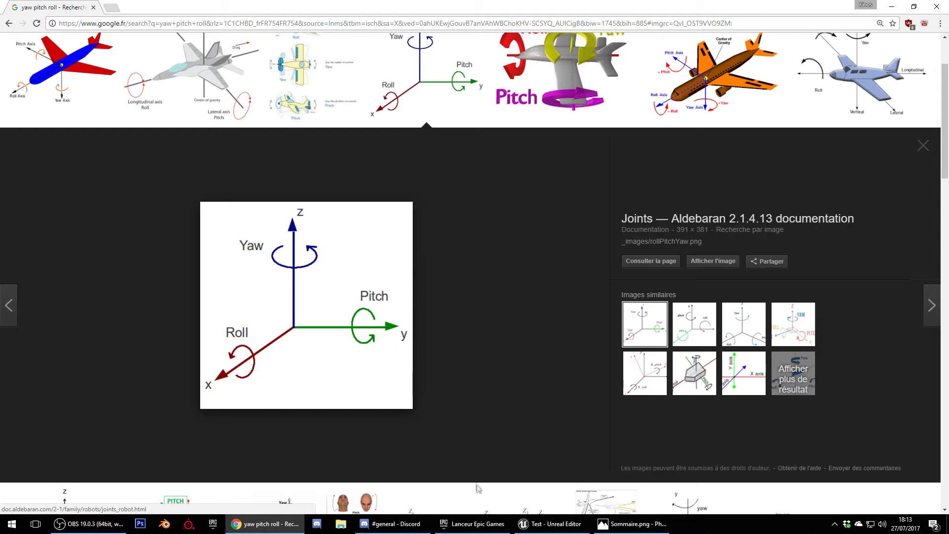
Switch back to Unreal Editor and scale the cube to 1.75 in X, 3.5 in Y and 2.25 in Z.
click(549, 524)
scroll(419, 290, up, 3)
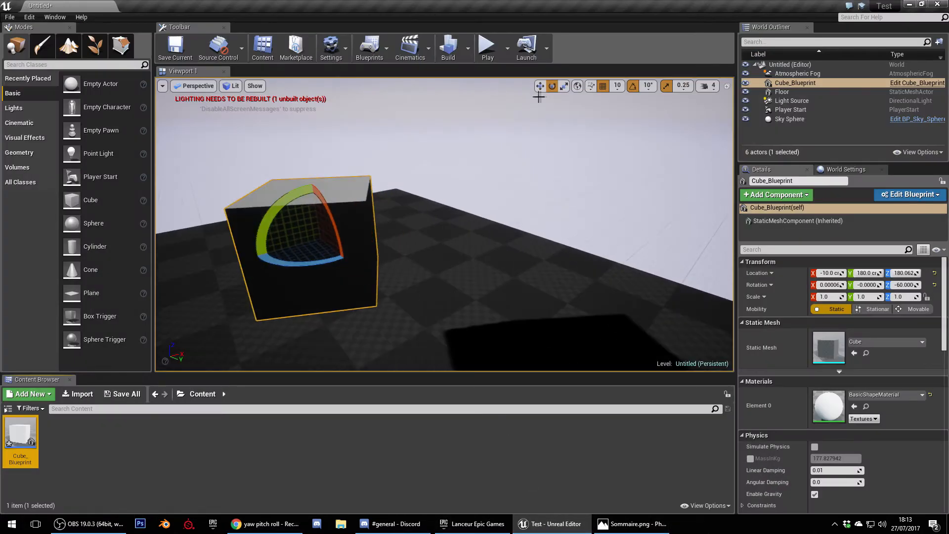
click(564, 86)
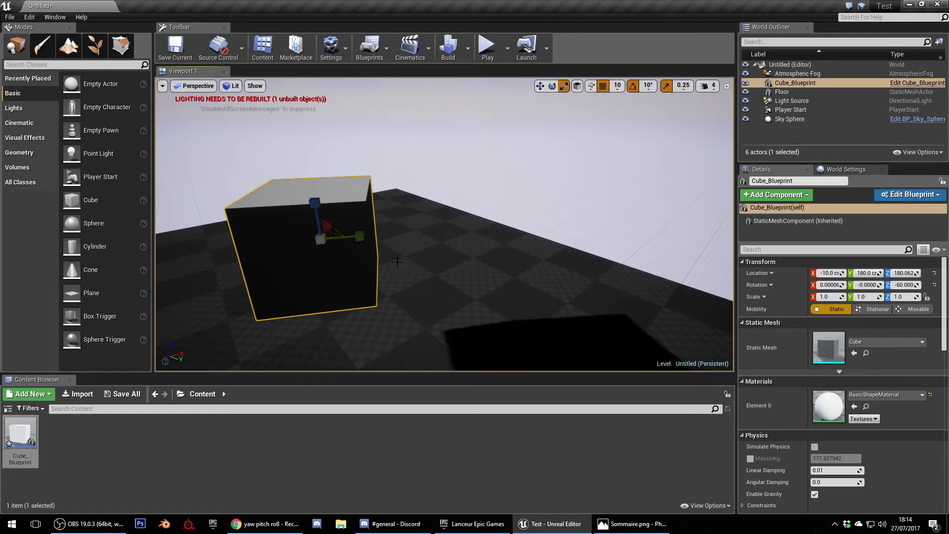
scroll(461, 253, down, 3)
scroll(453, 262, up, 3)
scroll(435, 276, down, 3)
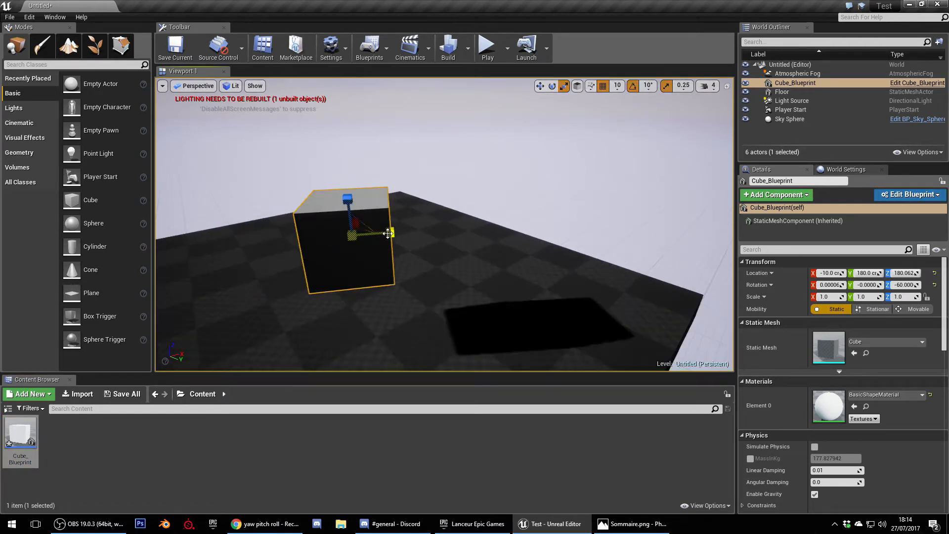
drag(390, 235, 445, 231)
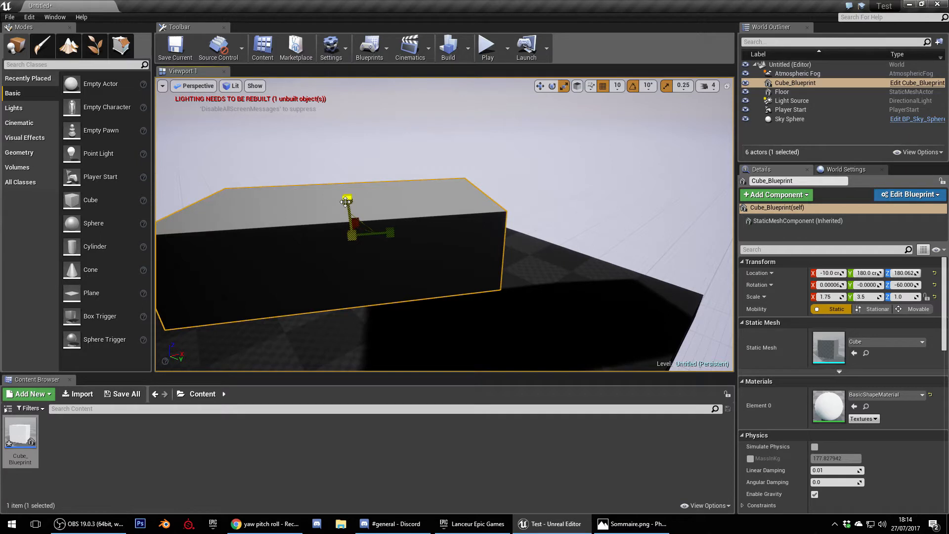
drag(349, 203, 348, 181)
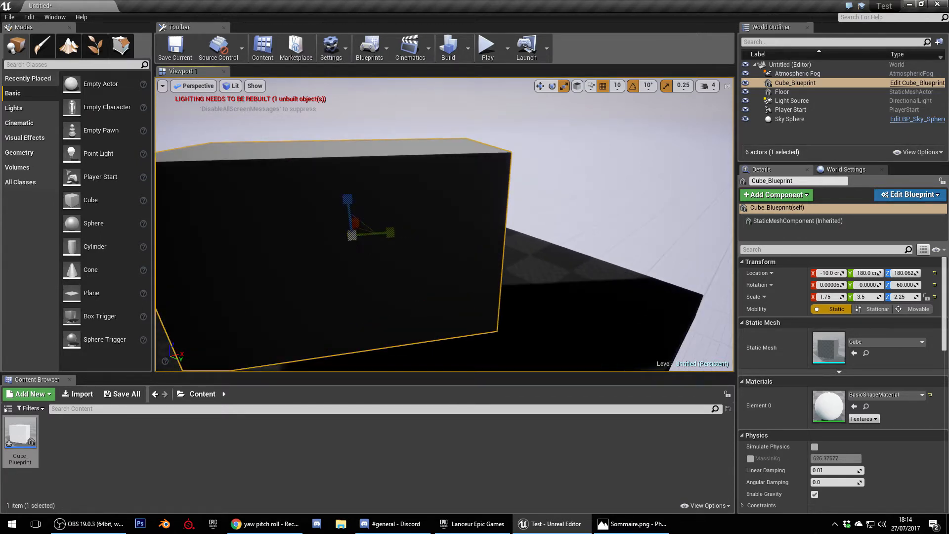
scroll(368, 245, down, 3)
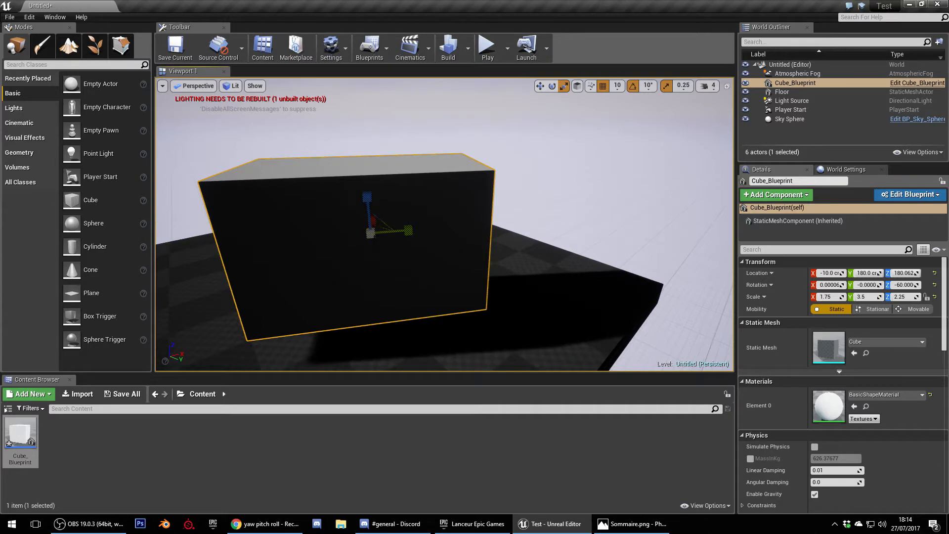
Try scaling the block uniformly on all three axes, and undo the scaling.
drag(372, 236, 401, 200)
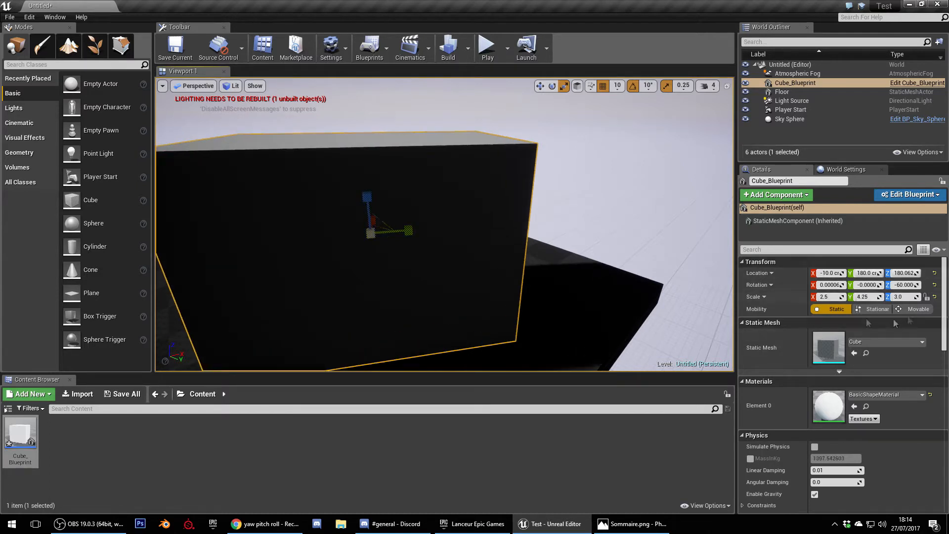
key(ctrl+z)
drag(370, 233, 396, 207)
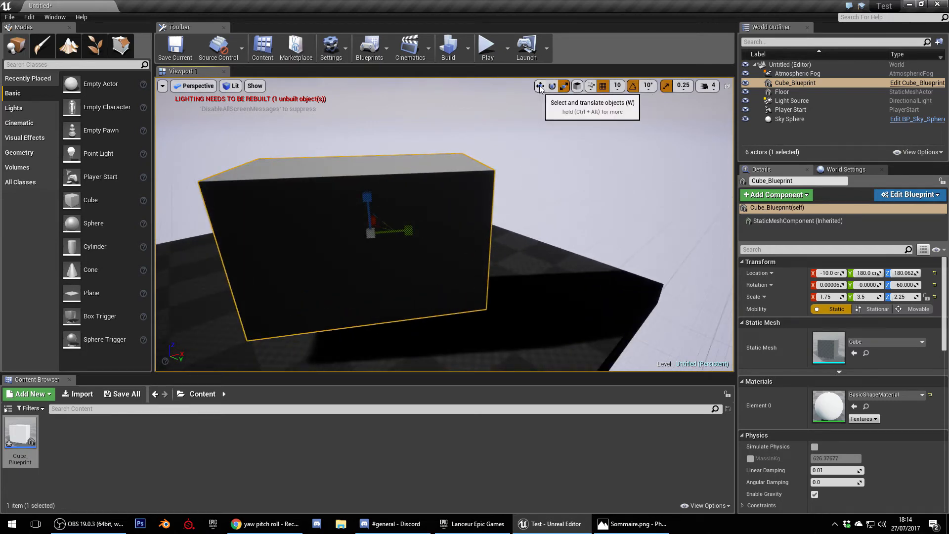
Switch the block's transform gizmo through the translate, scale and rotate modes.
key(w)
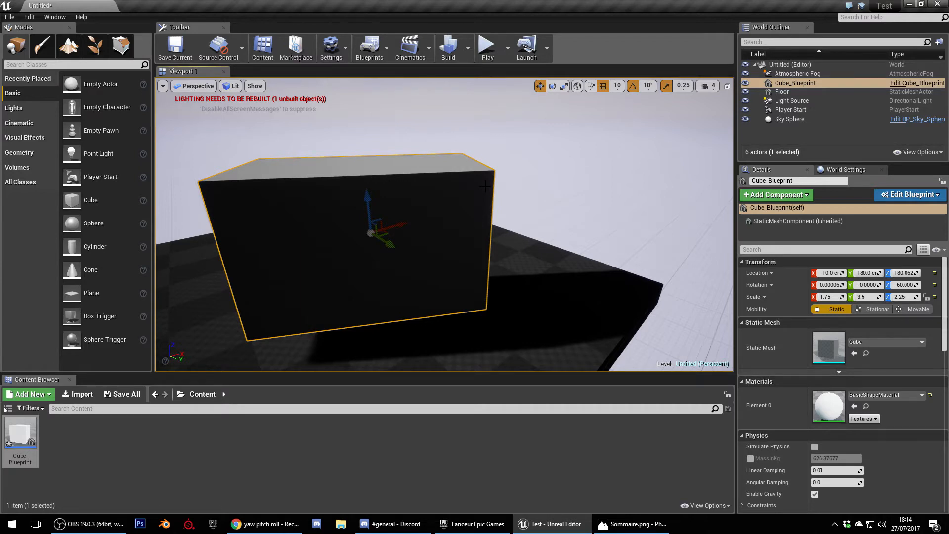
key(r)
key(e)
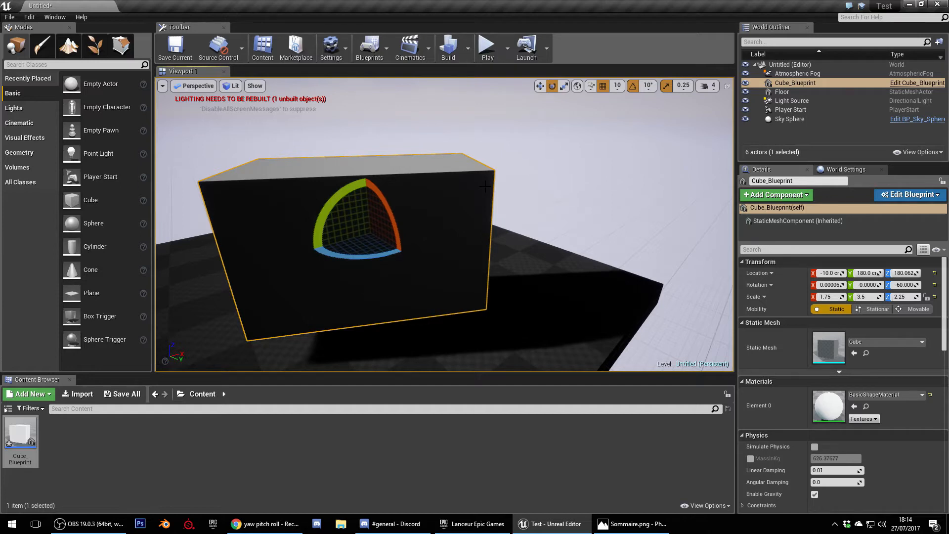
key(r)
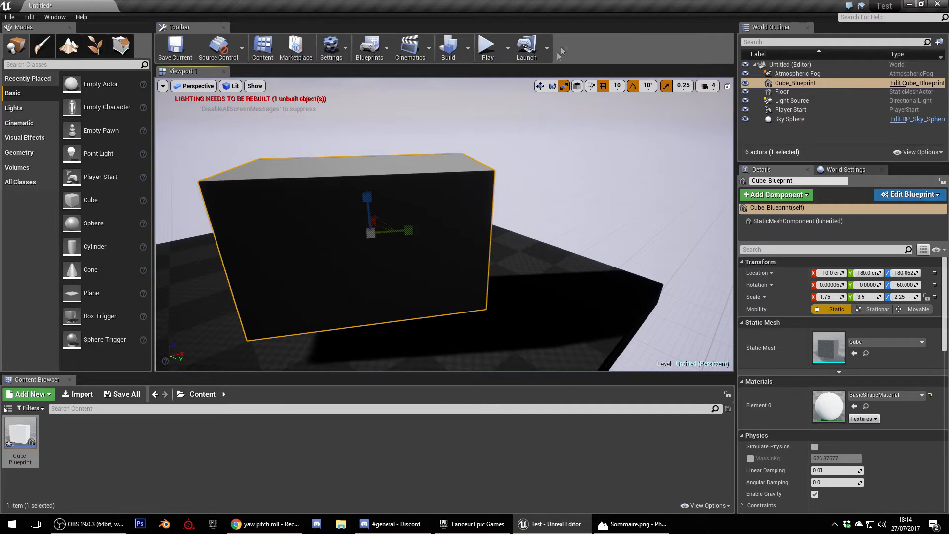
Widen the Details area and translate the block along its X axis to 30 cm.
key(w)
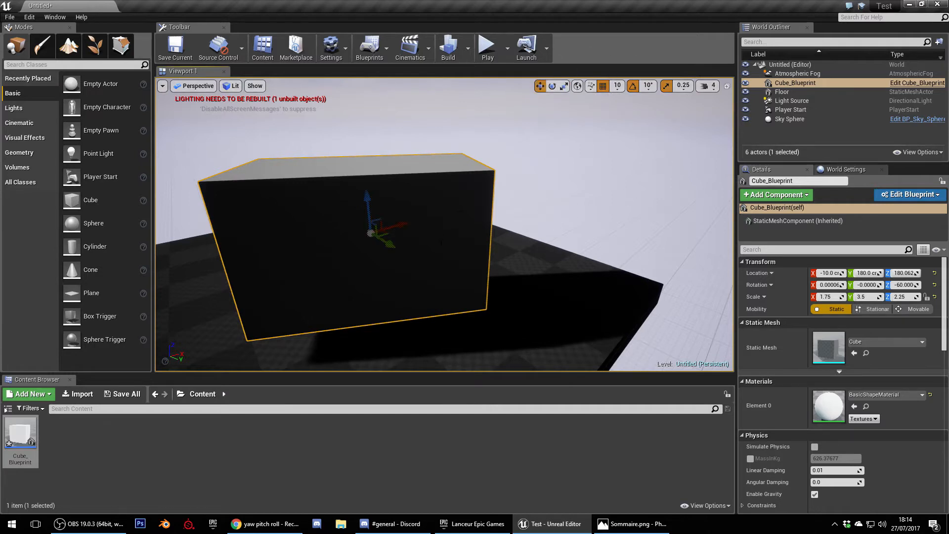
drag(408, 226, 418, 223)
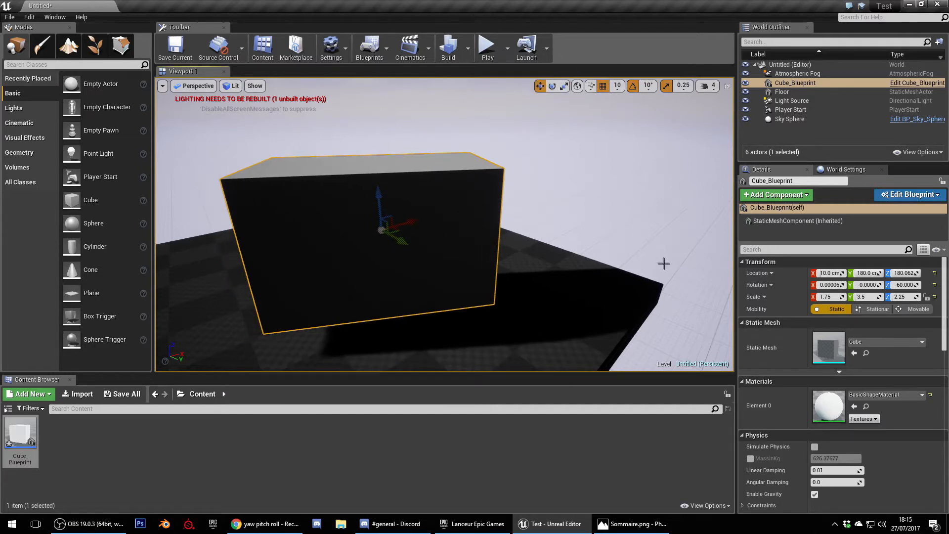
drag(737, 271, 681, 272)
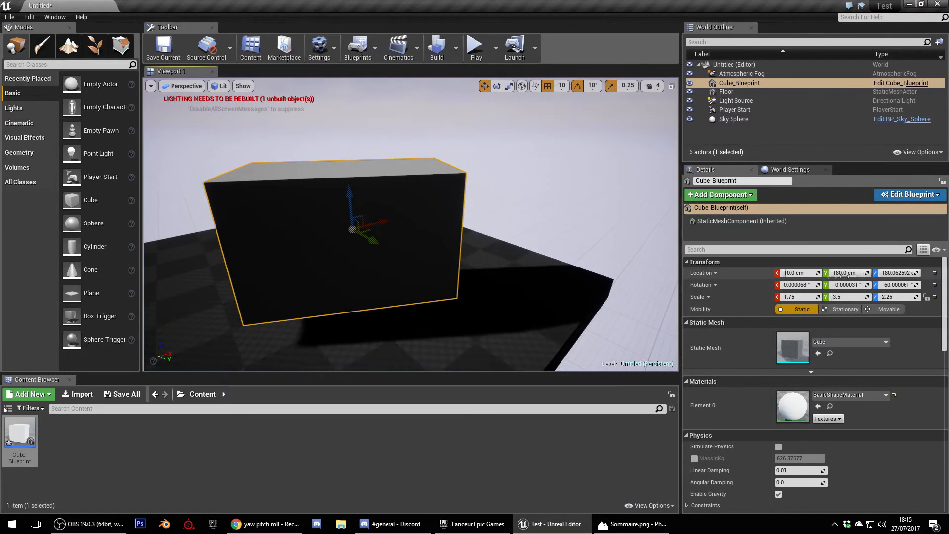
mouse_move(378, 223)
mouse_down()
mouse_move(403, 219)
mouse_move(382, 224)
mouse_up()
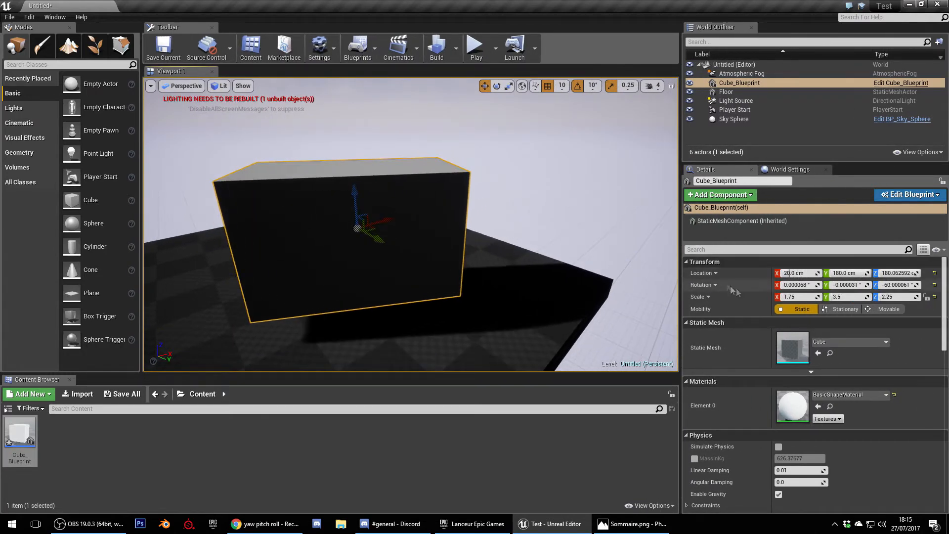
click(790, 273)
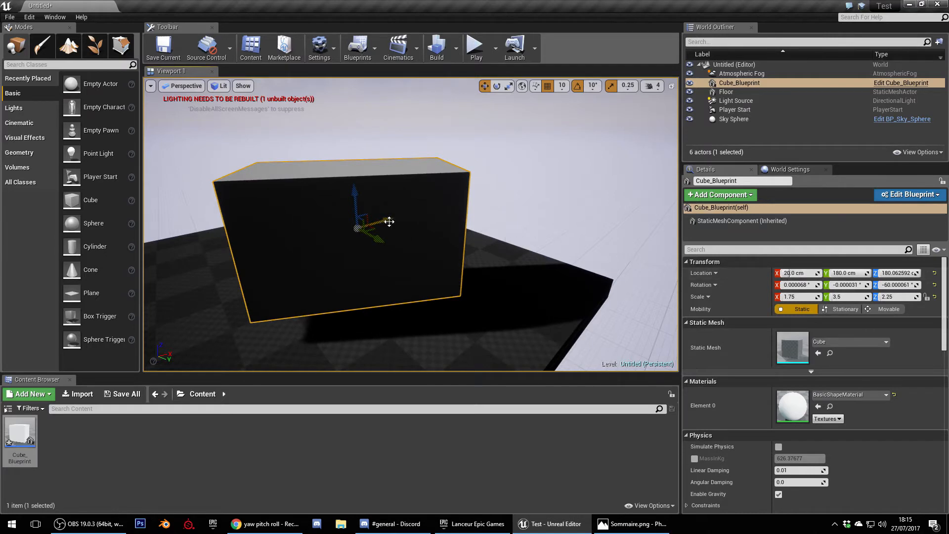
drag(390, 221, 394, 220)
Set the position grid snap to 5 and move the block along X to 40 cm.
click(562, 86)
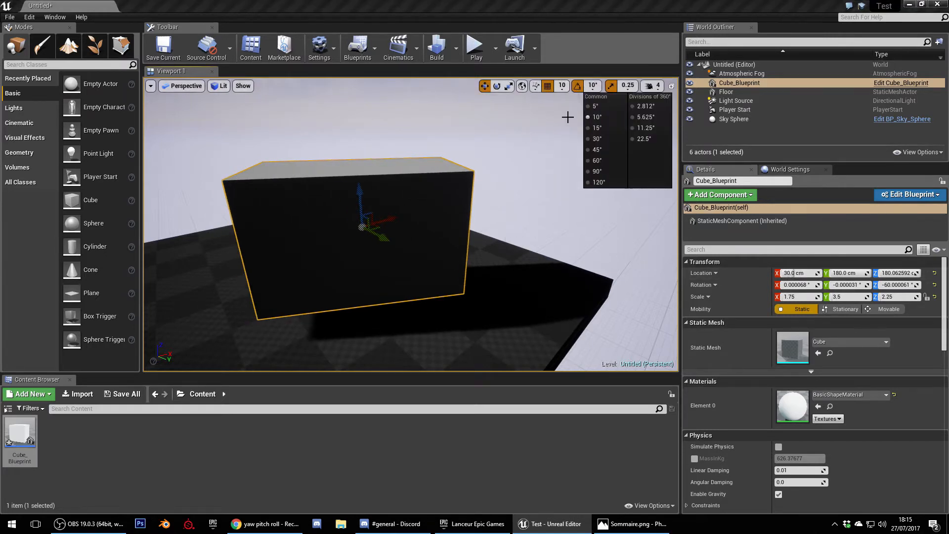
click(562, 116)
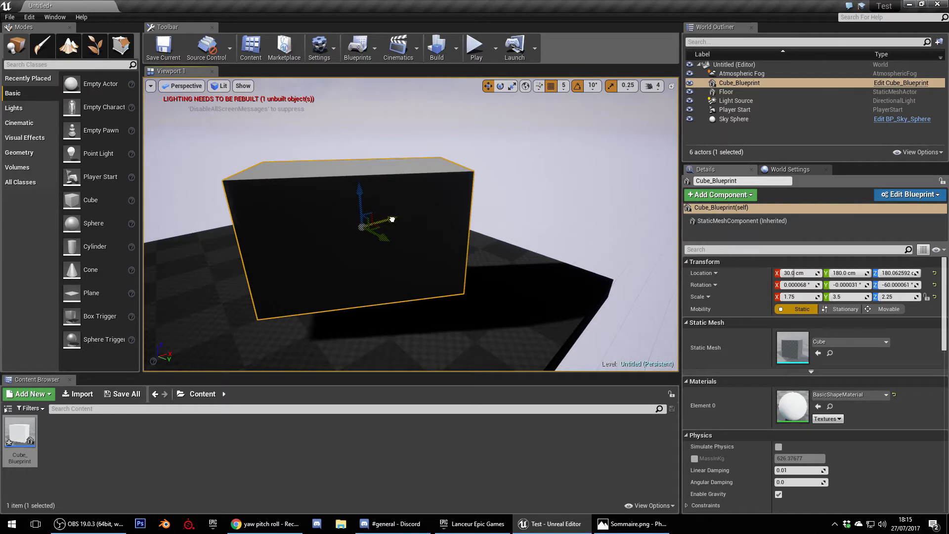
drag(392, 219, 399, 218)
Review the available rotation snap angles and scale snap values, keeping the scale snap at 0.25.
click(593, 86)
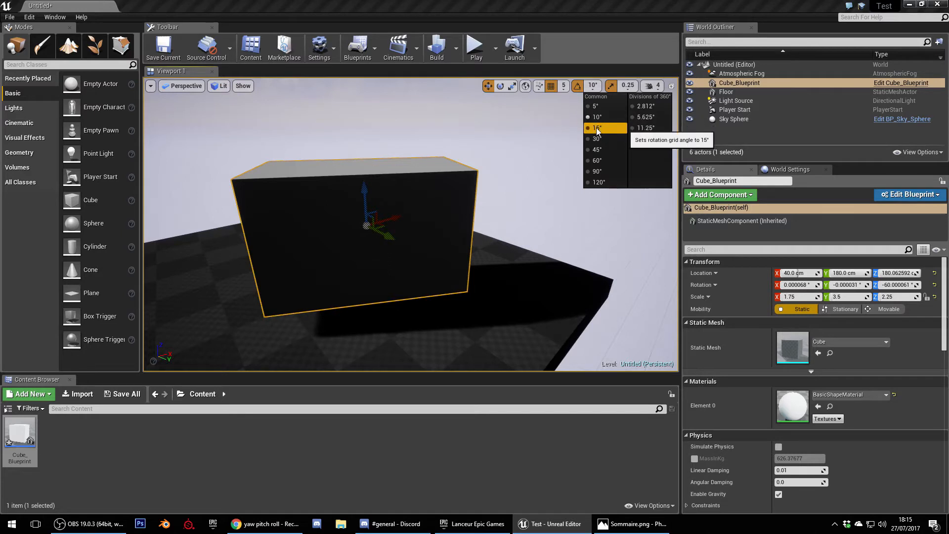
click(628, 86)
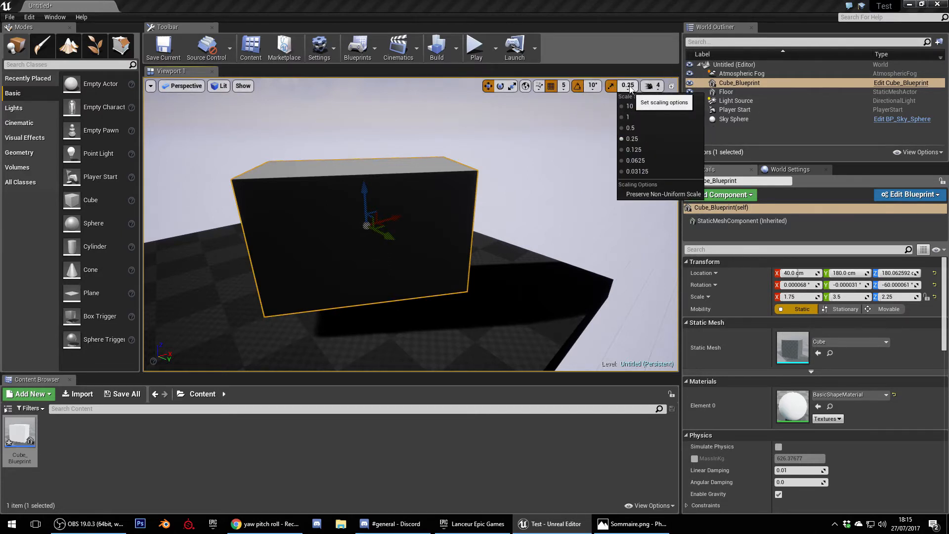
click(630, 138)
Check the camera speed setting and test zooming in on and out from the block at speed 4.
click(652, 85)
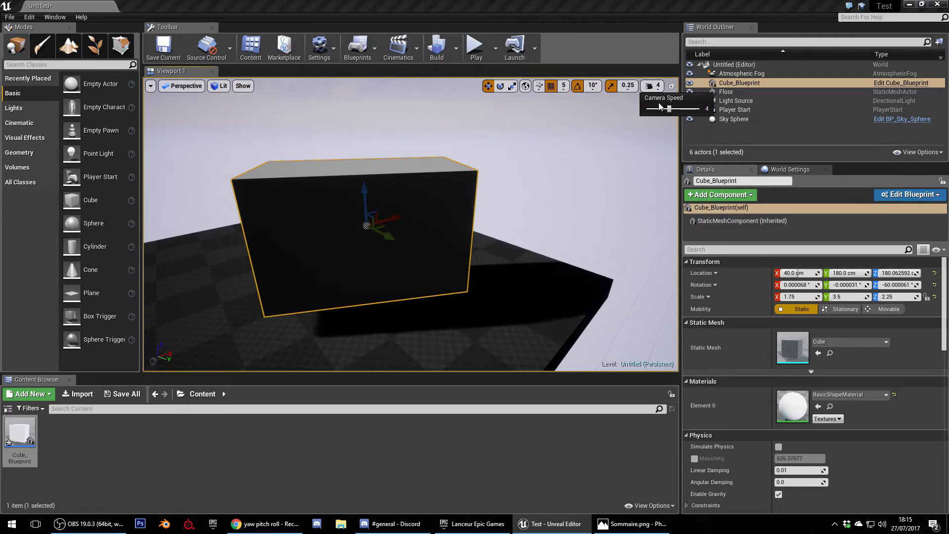
scroll(421, 225, up, 2)
scroll(421, 226, down, 5)
scroll(421, 226, up, 6)
scroll(421, 226, down, 9)
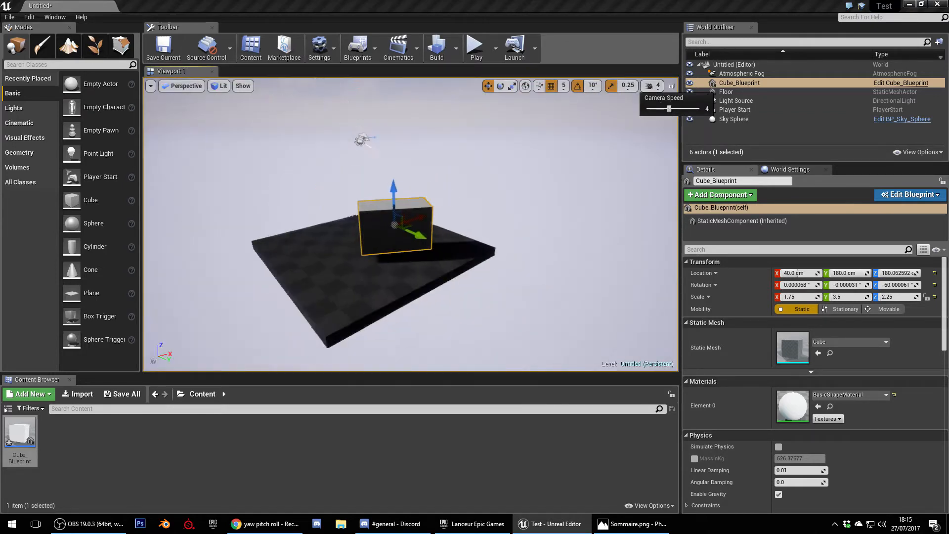
scroll(508, 233, down, 6)
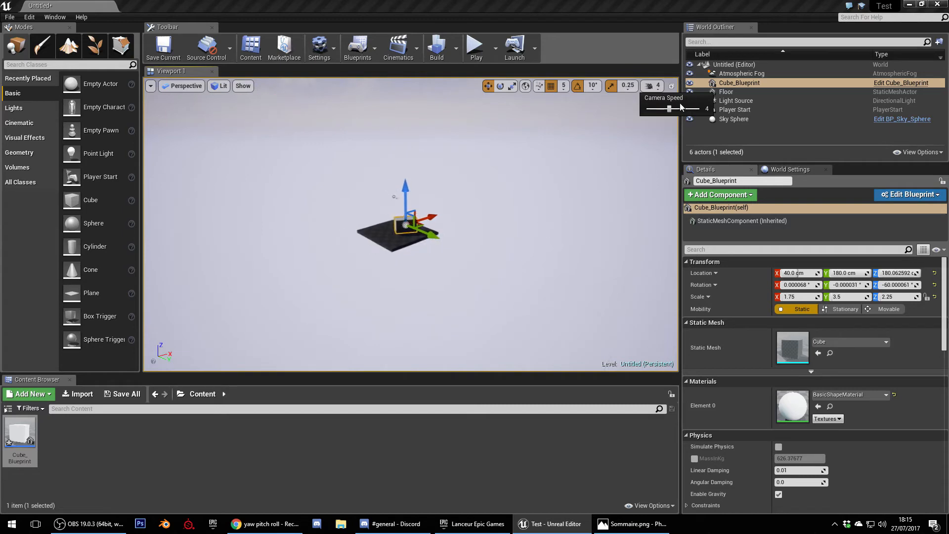
Set the viewport camera speed to 8 and test zooming and flying around the block.
scroll(394, 197, up, 8)
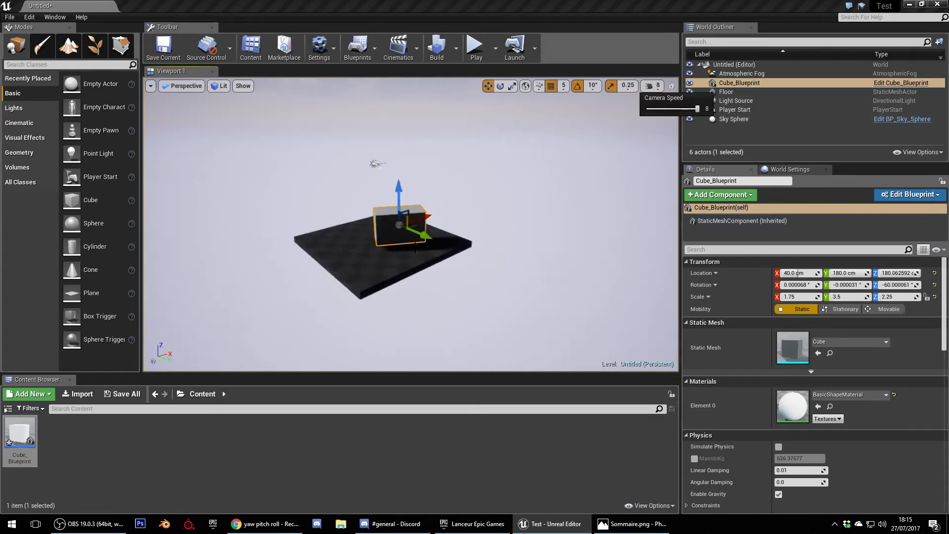
scroll(415, 246, down, 7)
right_drag(470, 290, 435, 278)
scroll(469, 291, up, 6)
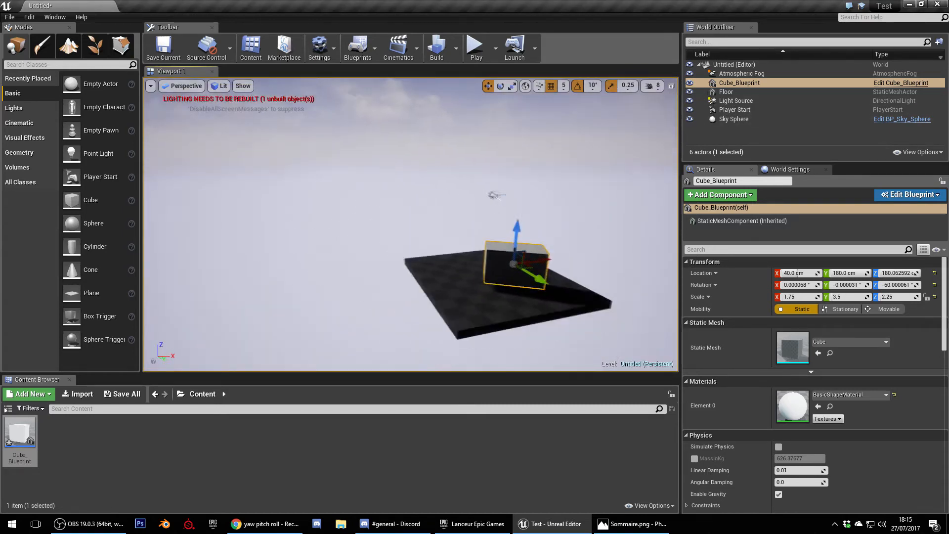
scroll(482, 290, down, 6)
scroll(546, 212, up, 5)
scroll(547, 214, down, 5)
key(Up)
key(Down)
key(Left)
key(Right)
key(Right)
key(Up)
key(Left)
key(Right)
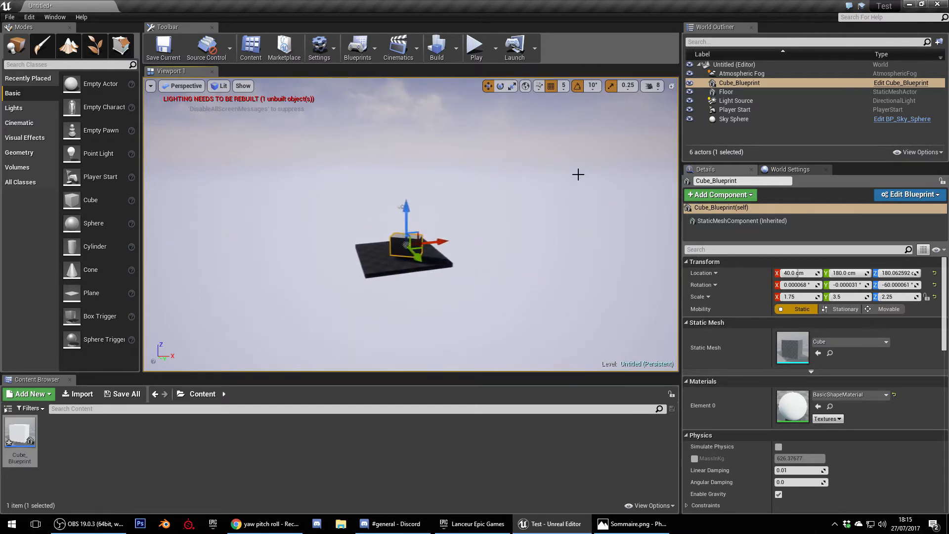
Set the camera speed to 4 and fly the camera sideways and forward to compare the movement.
click(655, 86)
click(509, 226)
key(Right)
key(Left)
key(Up)
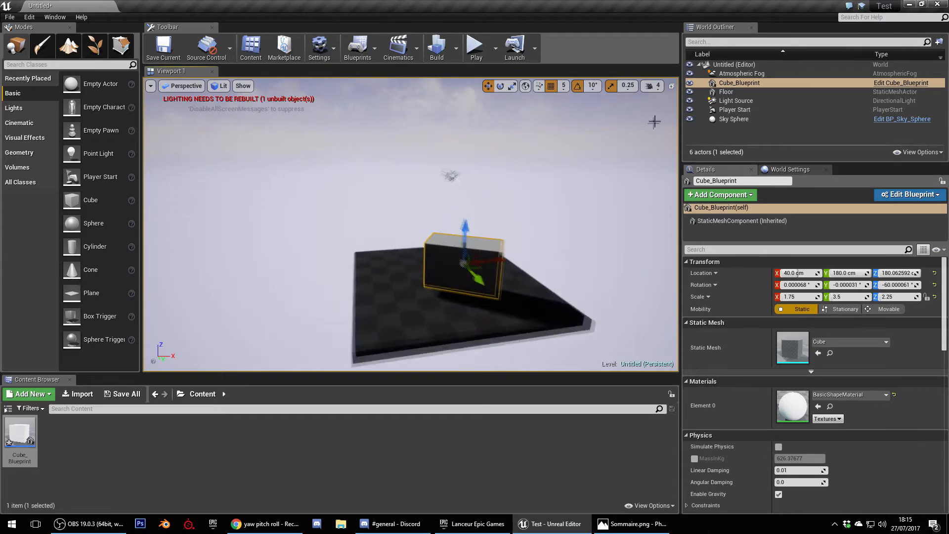
Raise the camera speed to 8 again and fly the view toward and away from the level.
click(652, 126)
click(654, 86)
drag(670, 108, 698, 109)
right_click(616, 170)
key(Escape)
key(f)
key(Up)
key(Down)
key(Up)
key(Down)
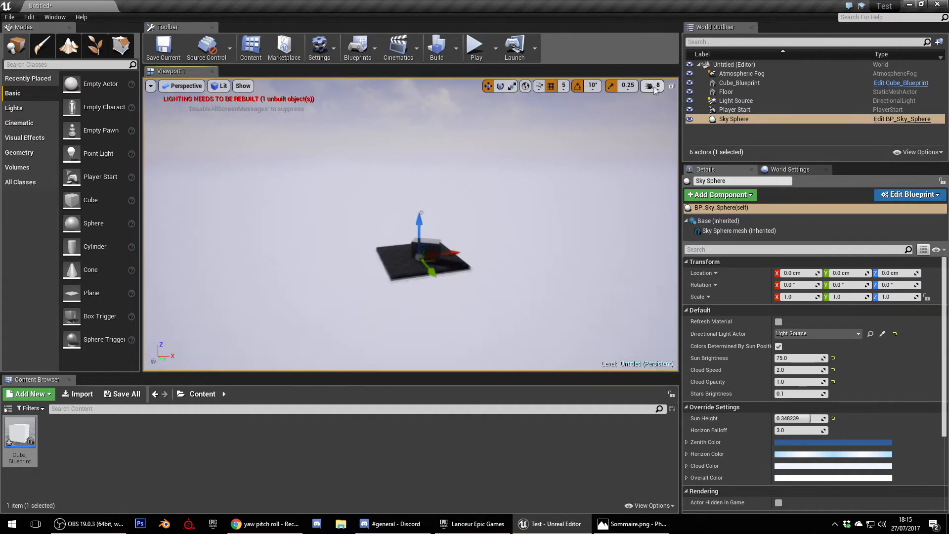
Return the camera speed to 4 and select the block again.
click(654, 88)
scroll(513, 335, up, 10)
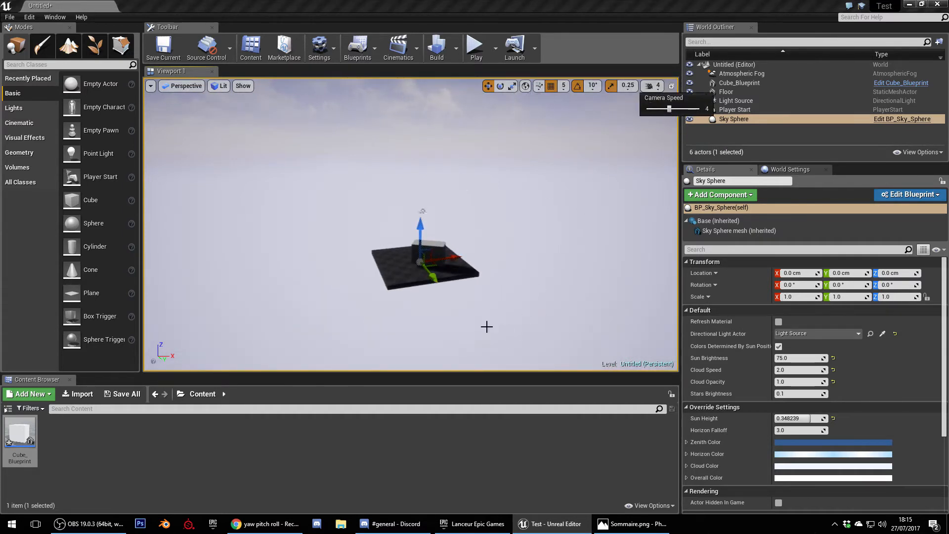
click(484, 299)
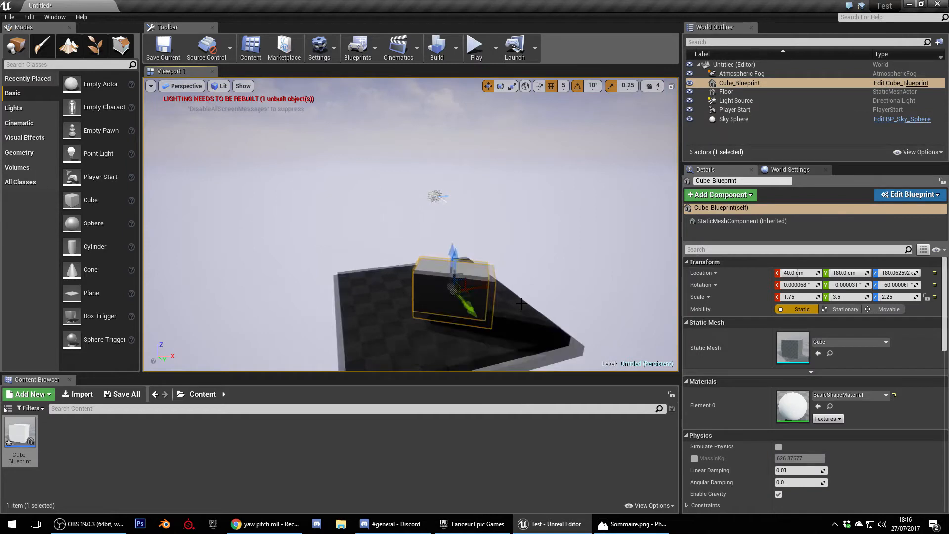
Examine the block from several sides by panning, turning and flying the perspective camera around it.
mouse_move(530, 312)
right_down()
mouse_move(512, 313)
mouse_move(558, 311)
mouse_move(542, 318)
right_up()
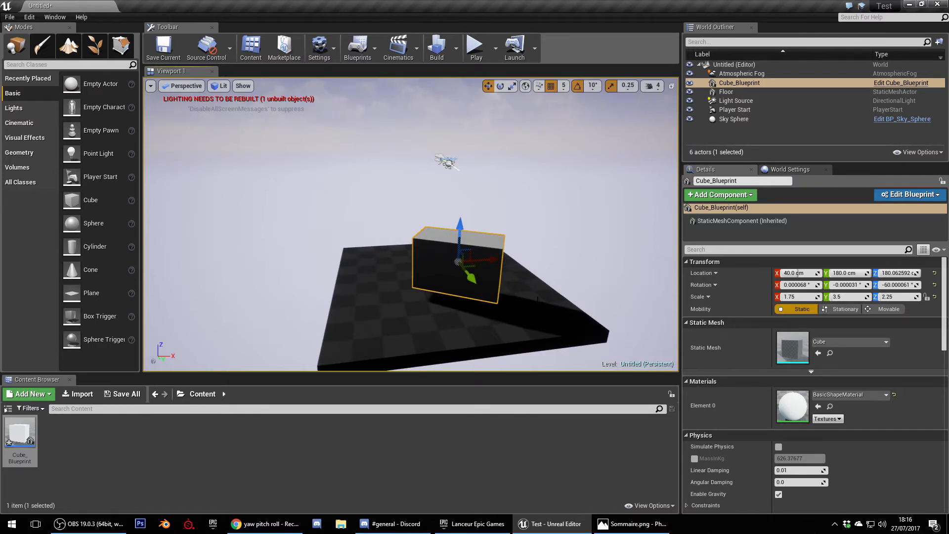
mouse_move(542, 292)
middle_down()
mouse_move(532, 291)
mouse_move(571, 290)
mouse_move(550, 289)
middle_up()
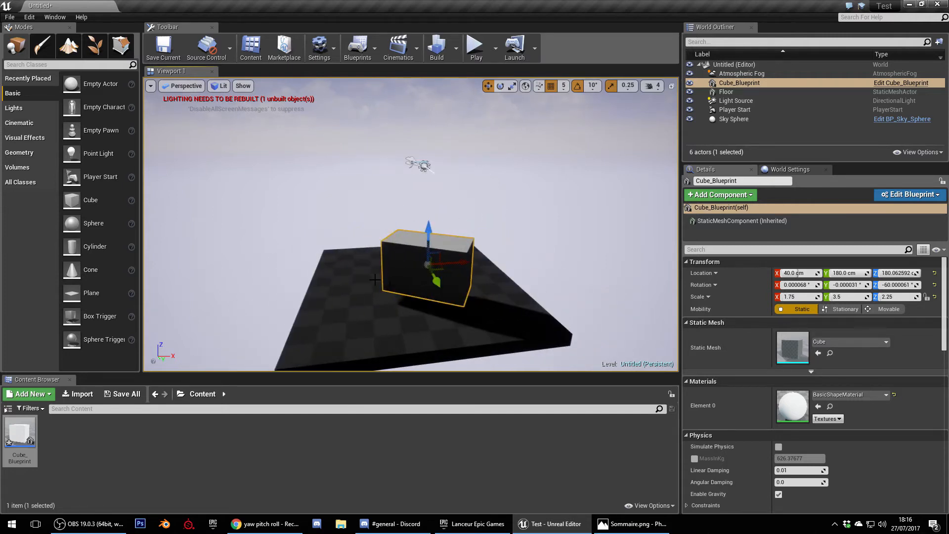
middle_drag(518, 302, 546, 298)
right_drag(587, 264, 539, 264)
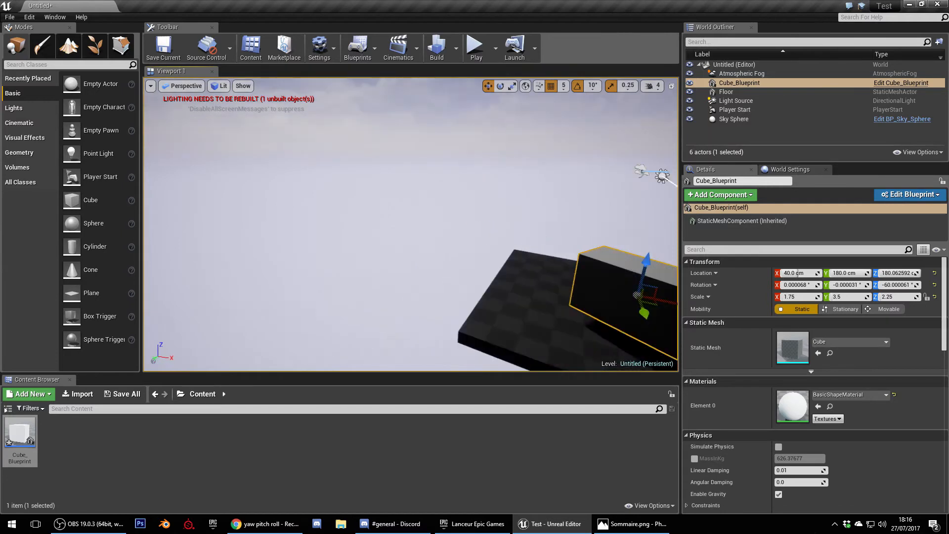
right_drag(539, 264, 511, 260)
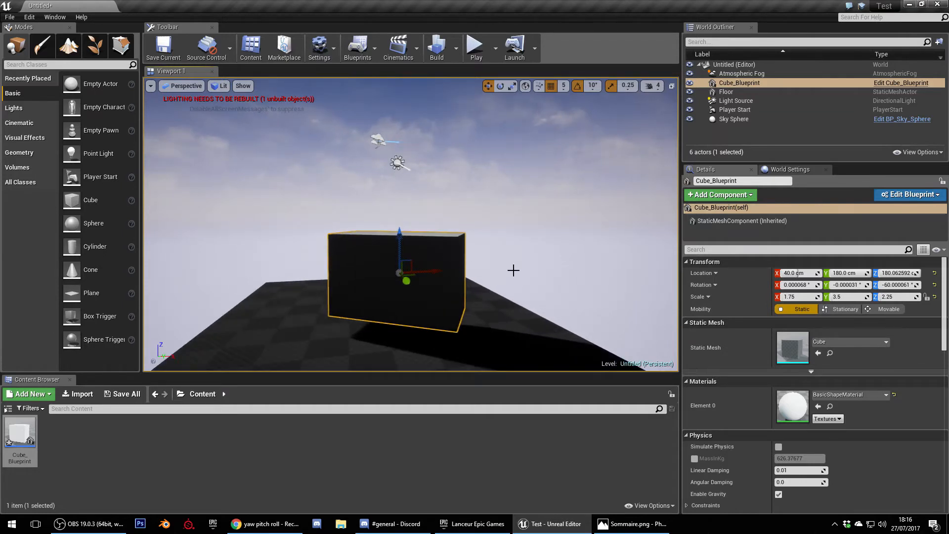
right_drag(578, 262, 578, 262)
right_drag(579, 295, 457, 341)
right_drag(457, 281, 556, 288)
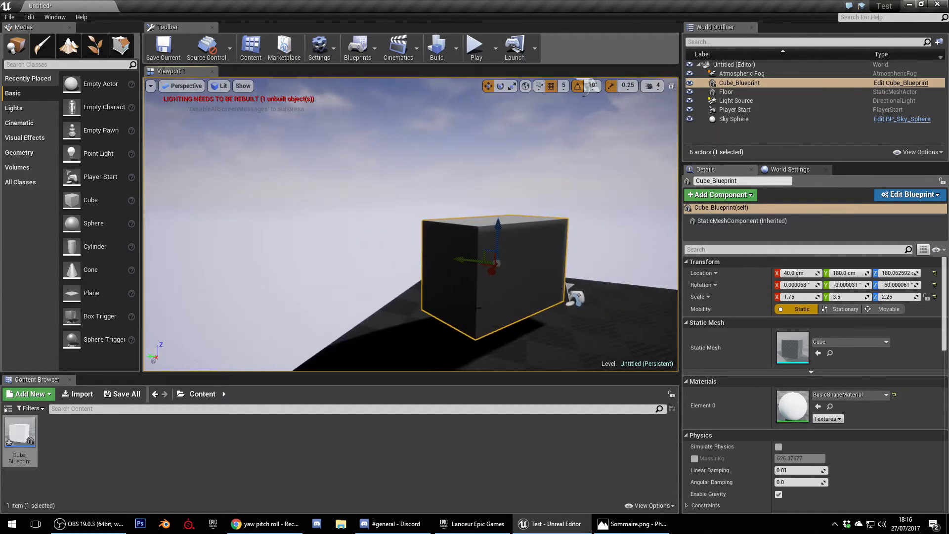
right_drag(411, 258, 628, 252)
right_drag(411, 224, 514, 341)
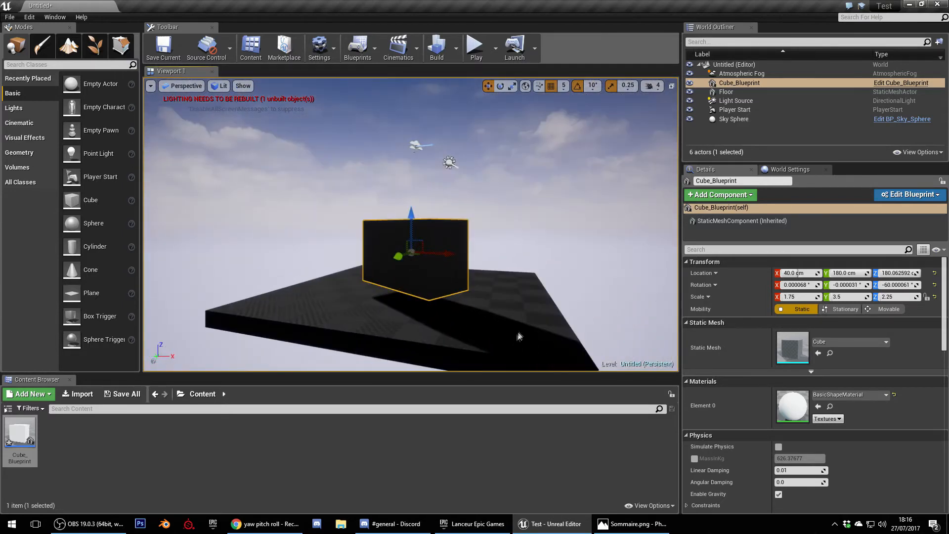
Raise the block along Z to about 525 cm and snap it down onto the floor.
drag(412, 232, 431, 121)
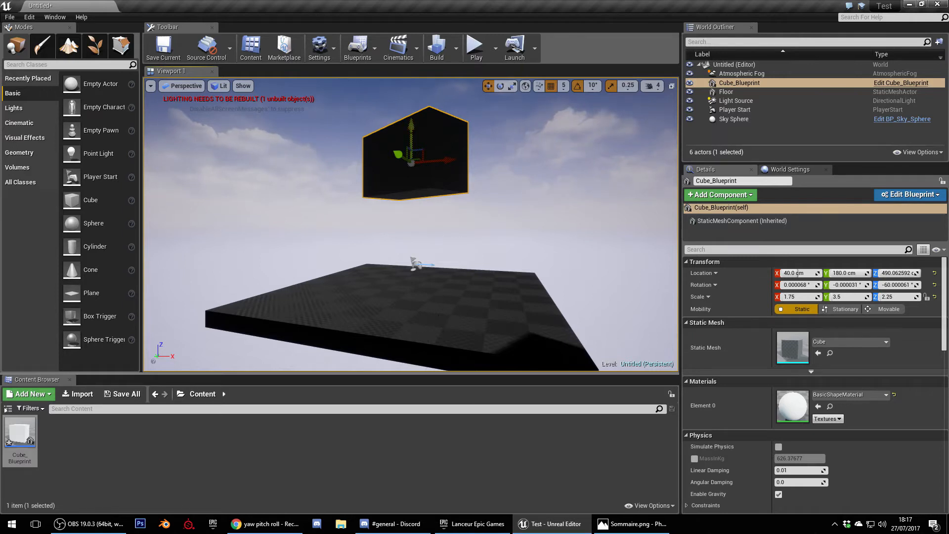
mouse_move(421, 113)
mouse_down()
mouse_move(424, 217)
mouse_move(431, 92)
mouse_move(426, 120)
mouse_up()
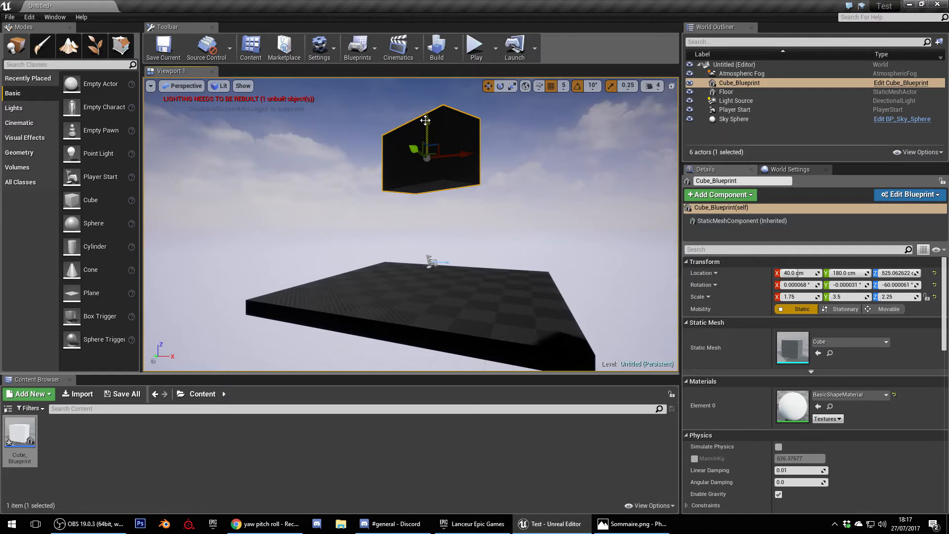
key(End)
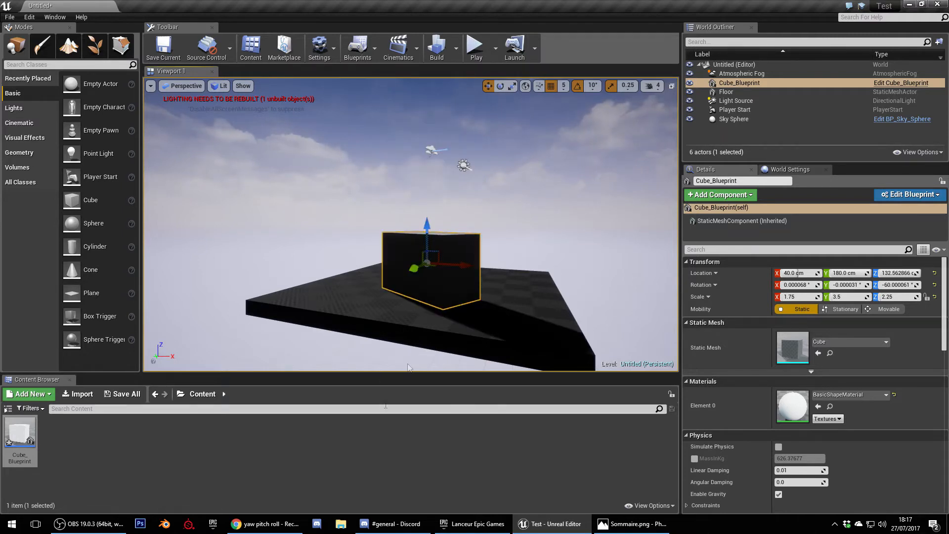
Switch the viewport from Perspective to the orthographic Top view and review the other available views.
scroll(465, 228, down, 2)
middle_drag(466, 228, 461, 277)
scroll(482, 210, up, 3)
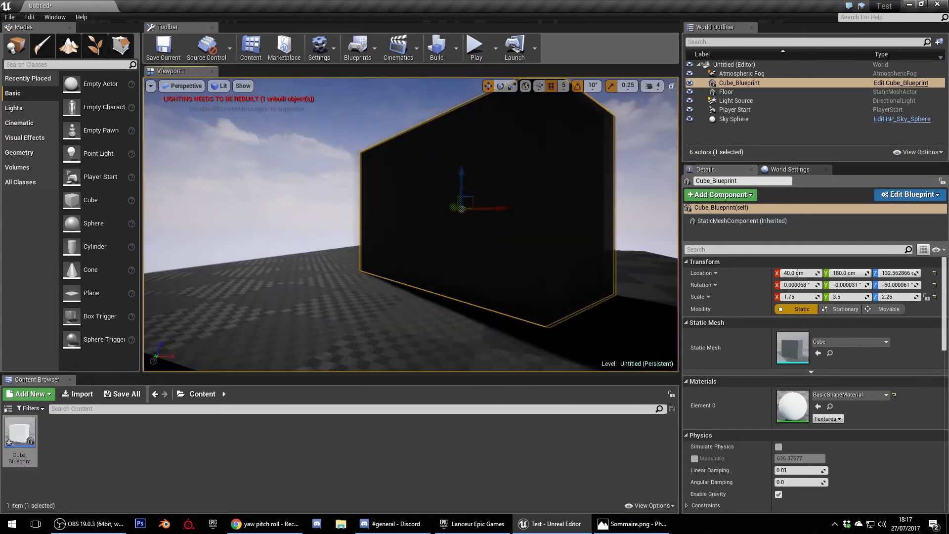
mouse_move(467, 222)
right_down()
mouse_move(487, 240)
mouse_move(497, 230)
mouse_move(468, 221)
right_up()
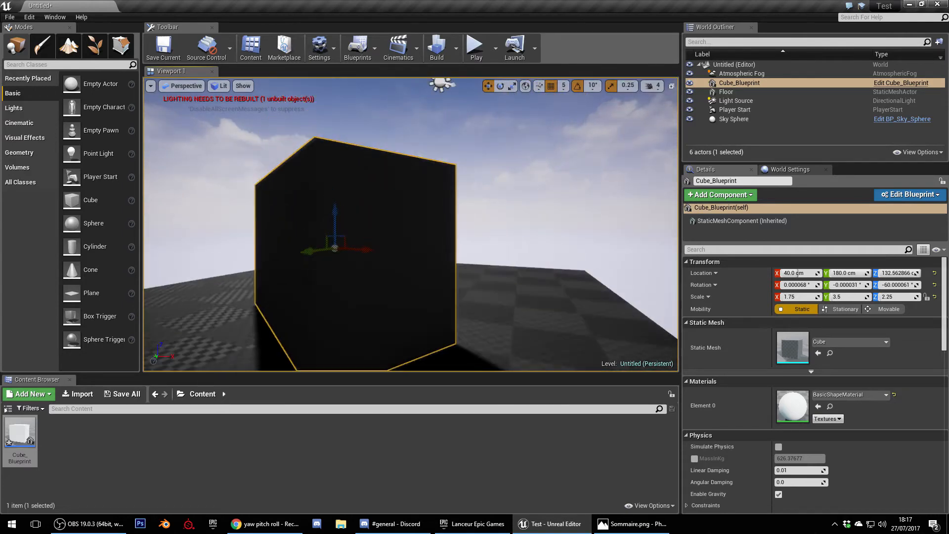
scroll(495, 214, down, 3)
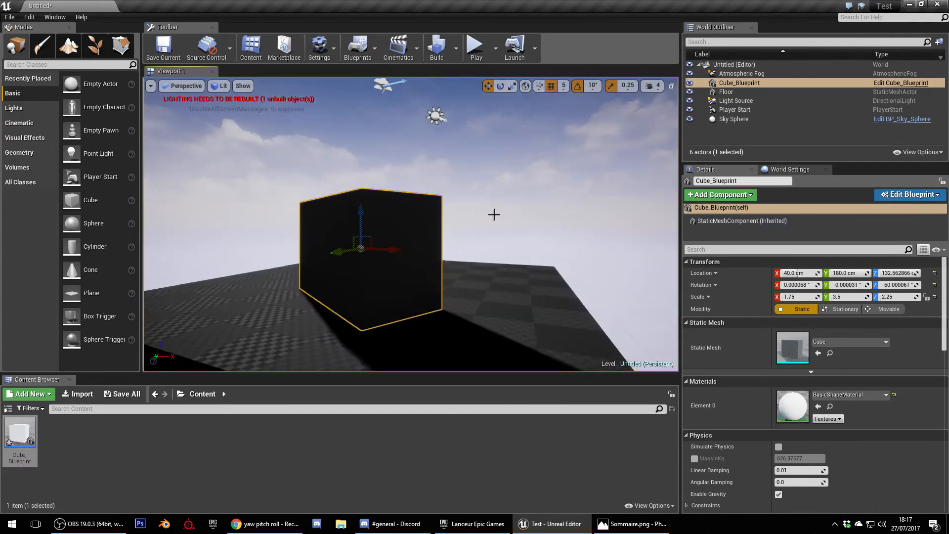
click(186, 86)
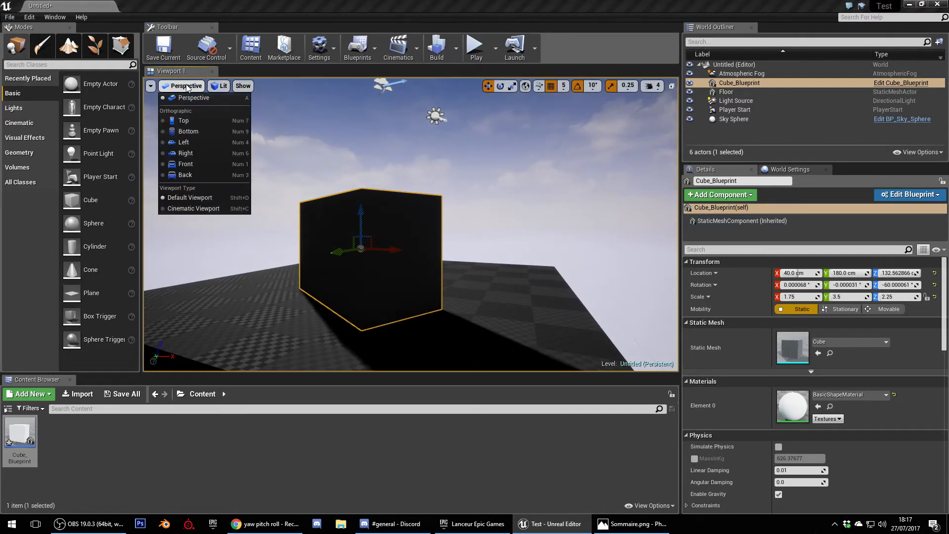
click(194, 119)
scroll(252, 236, down, 3)
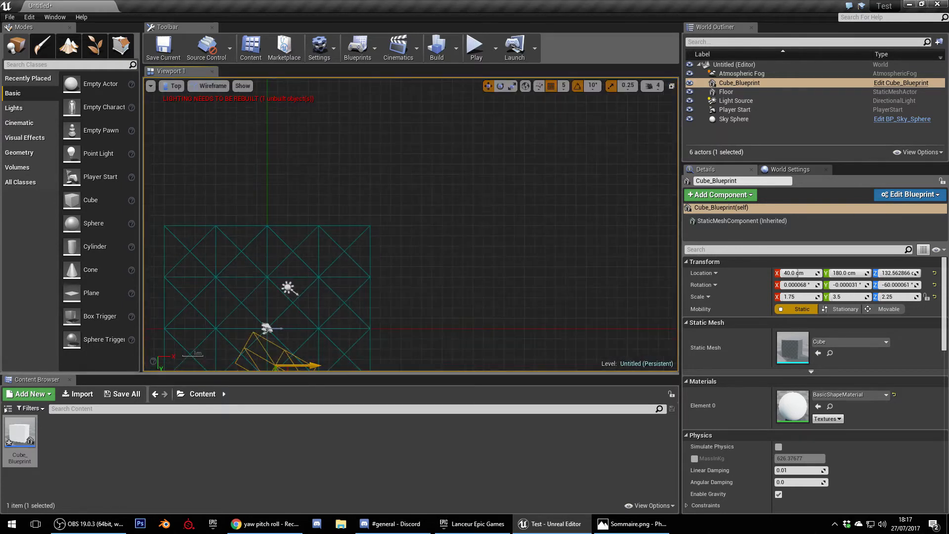
click(173, 86)
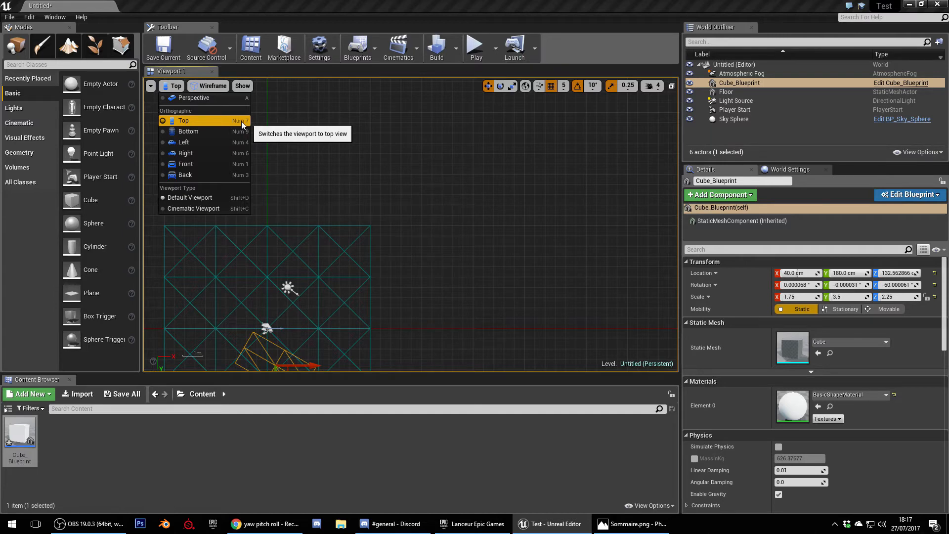
middle_drag(330, 240, 268, 221)
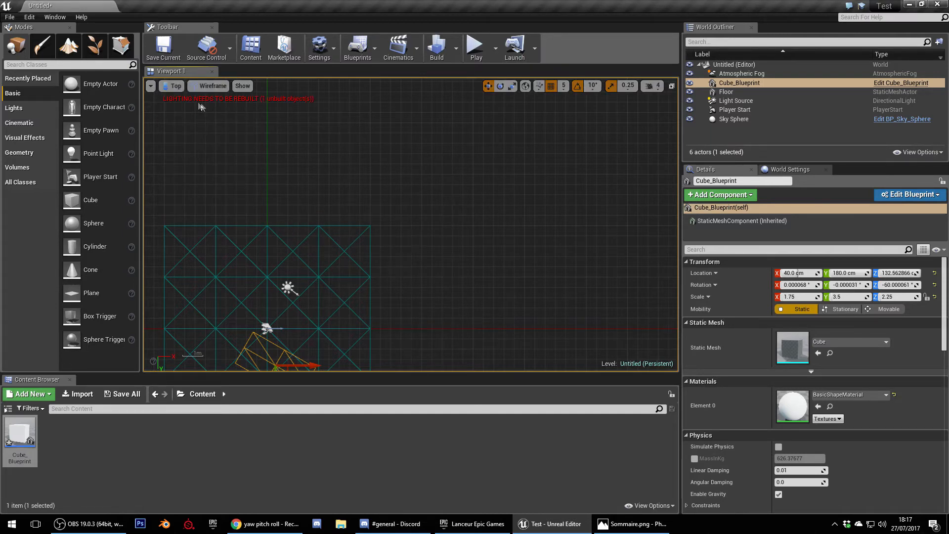
Switch the viewport through the Perspective, Back, Bottom and Right views, ending in Perspective.
key(alt+g)
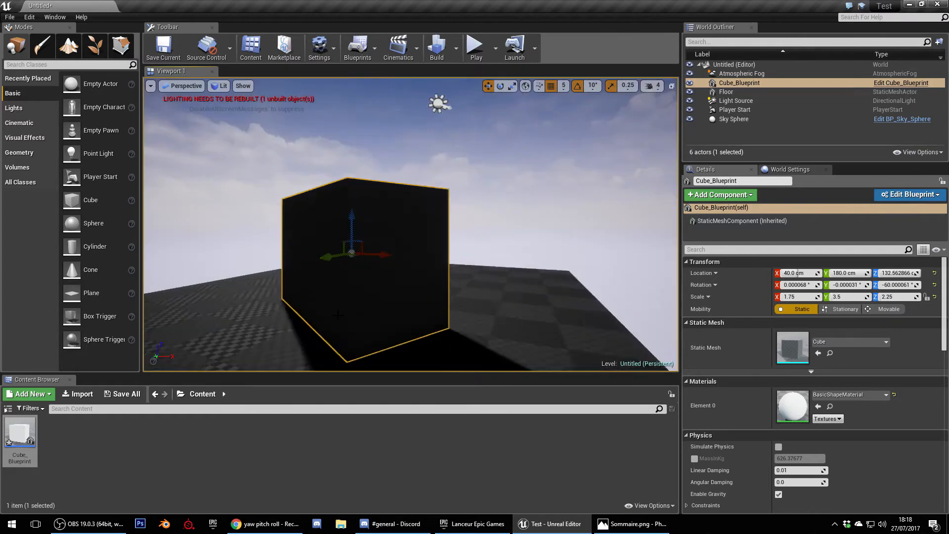
key(alt+j)
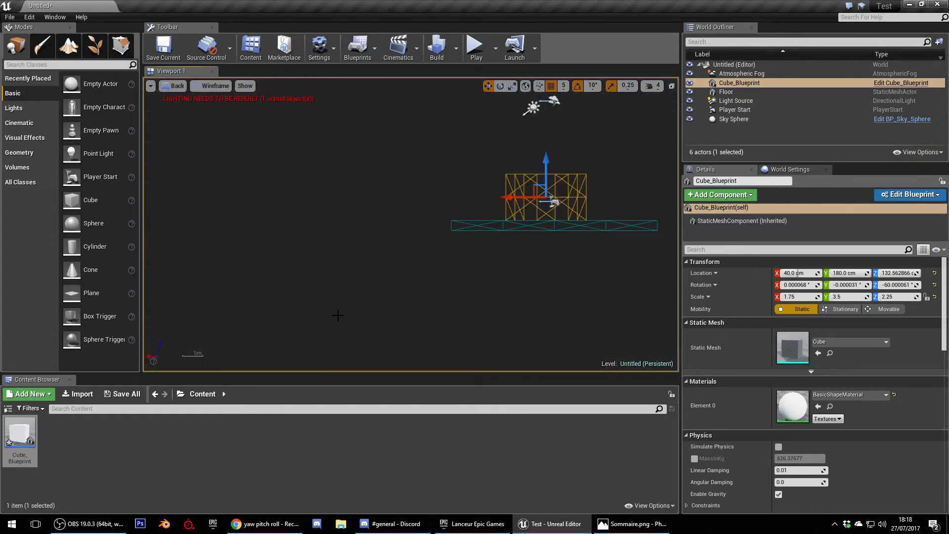
key(alt+shift+j)
scroll(362, 340, down, 2)
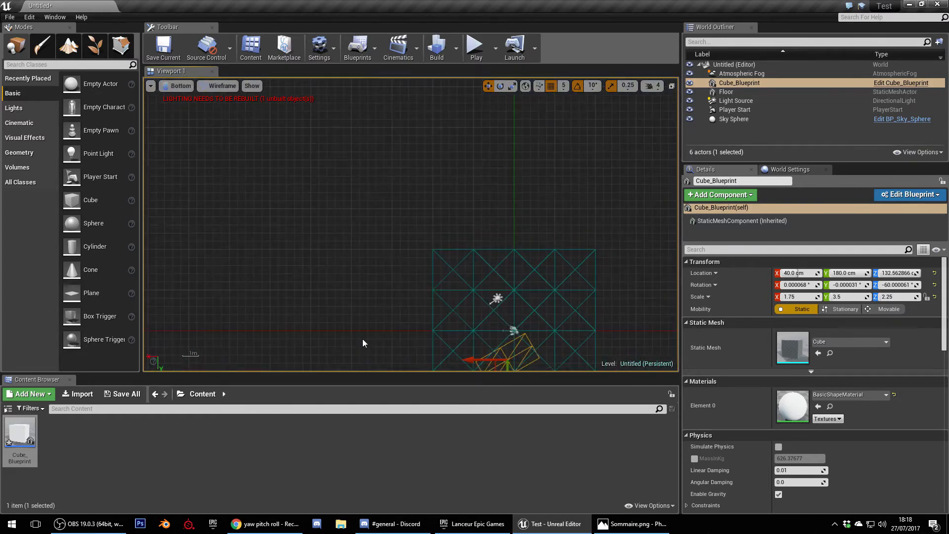
key(alt+k)
key(alt+shift+k)
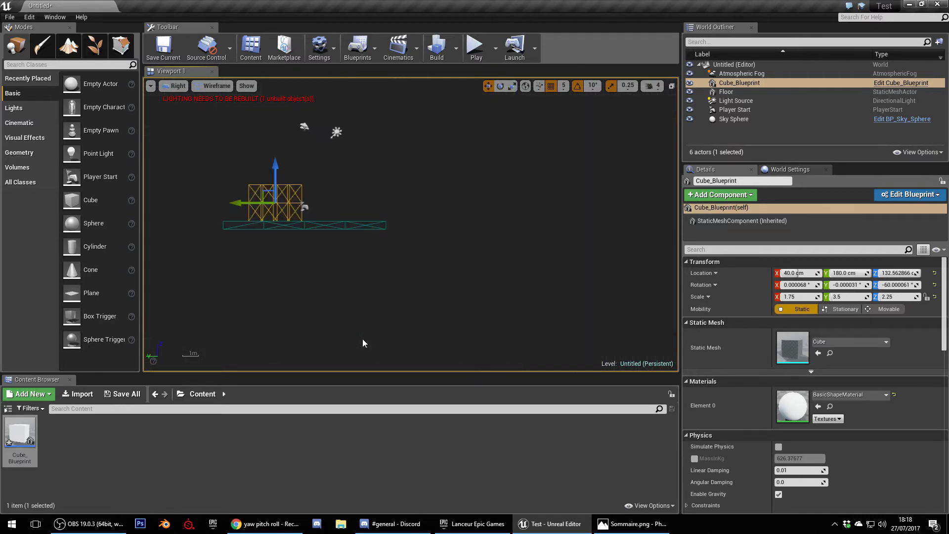
scroll(363, 339, down, 1)
key(alt+g)
Review the viewport's view modes, show options and projection choices, keeping the lit Perspective view.
mouse_move(323, 299)
right_down()
mouse_move(346, 298)
mouse_move(323, 298)
right_up()
scroll(323, 299, down, 10)
scroll(319, 299, up, 5)
scroll(317, 299, down, 6)
scroll(314, 299, up, 9)
scroll(315, 300, down, 3)
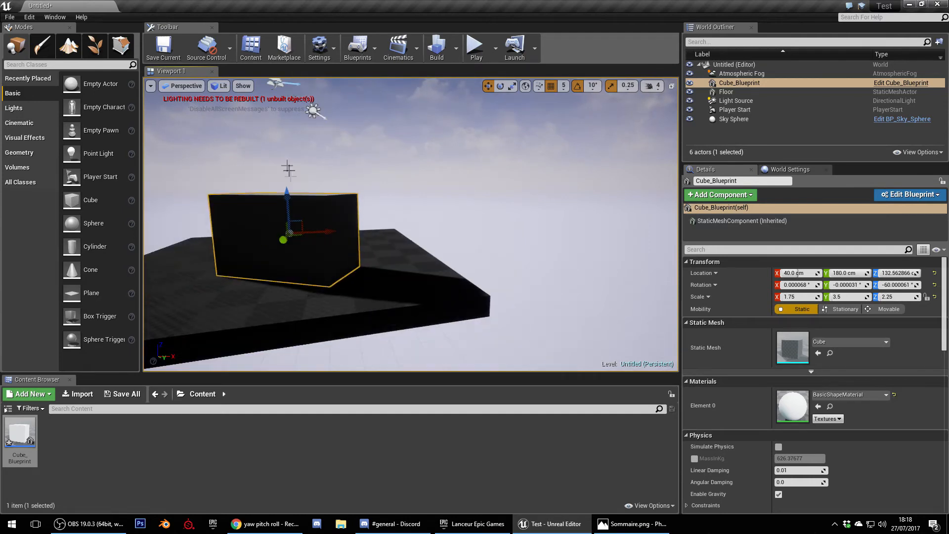
click(218, 86)
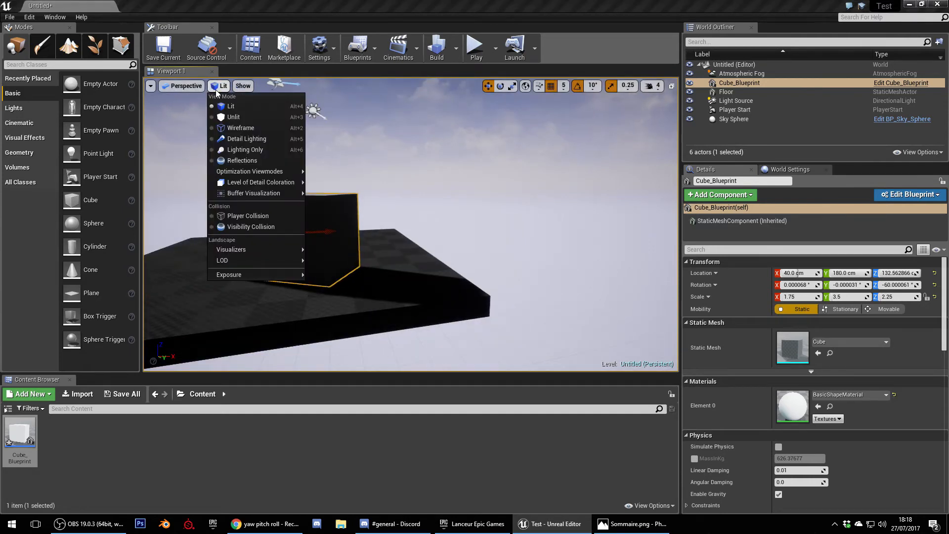
click(243, 86)
click(182, 85)
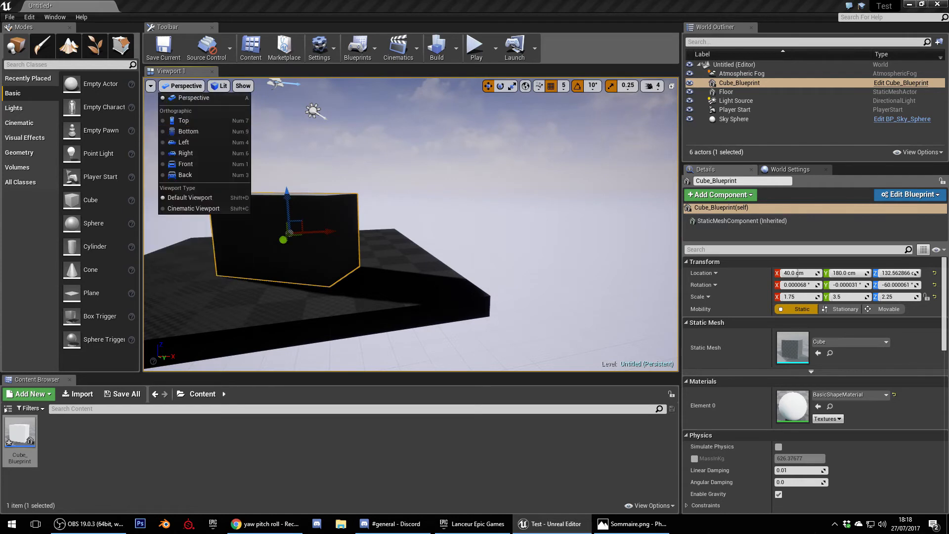
Lift the block along its Z axis to about 458 cm.
middle_drag(485, 276, 467, 265)
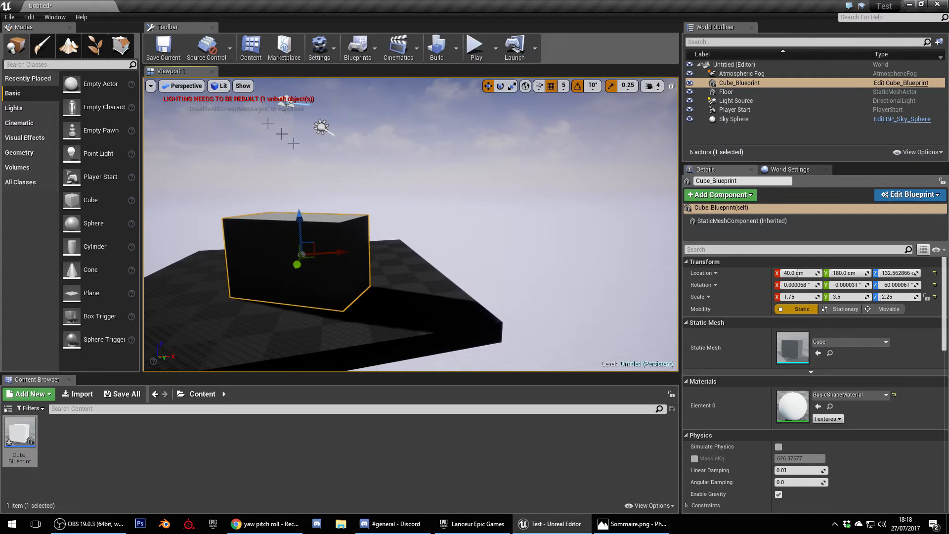
drag(300, 222, 298, 107)
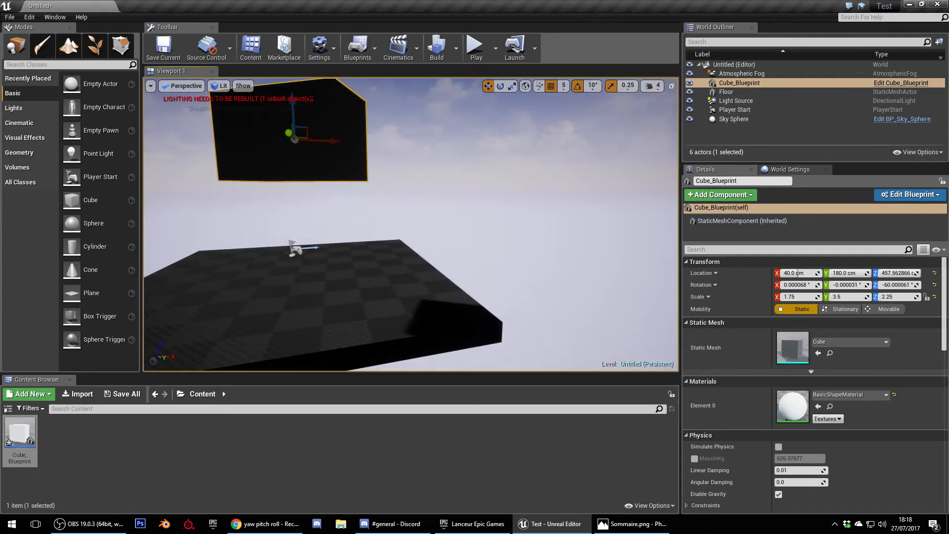
Snap the raised block down to the floor.
key(End)
Find the snap shortcuts in Editor Preferences, try E for Snap to Floor, and rebind it to L.
click(29, 17)
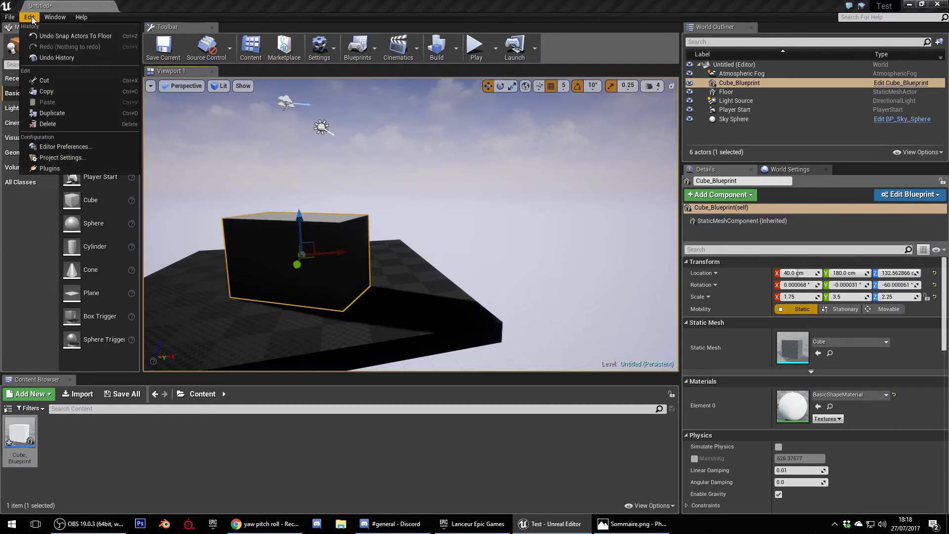
click(88, 151)
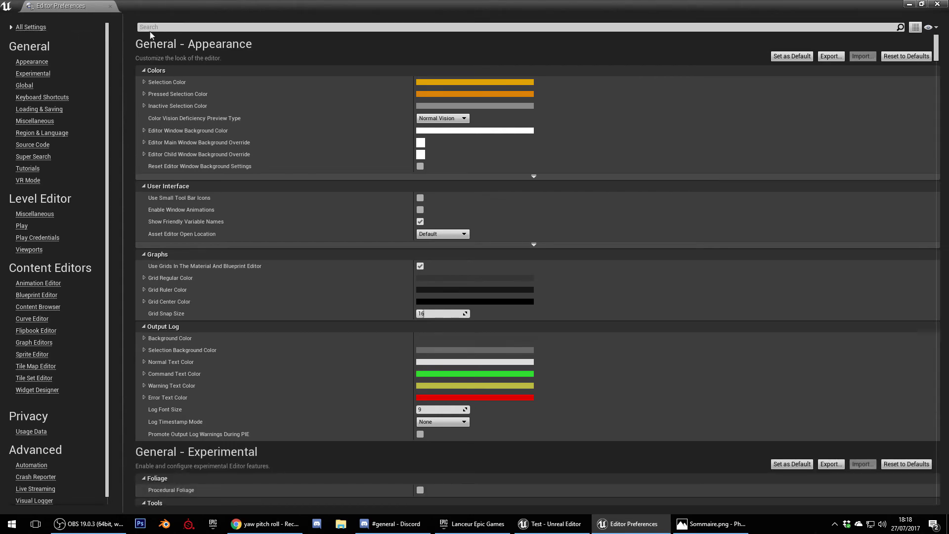
click(162, 27)
text(snap)
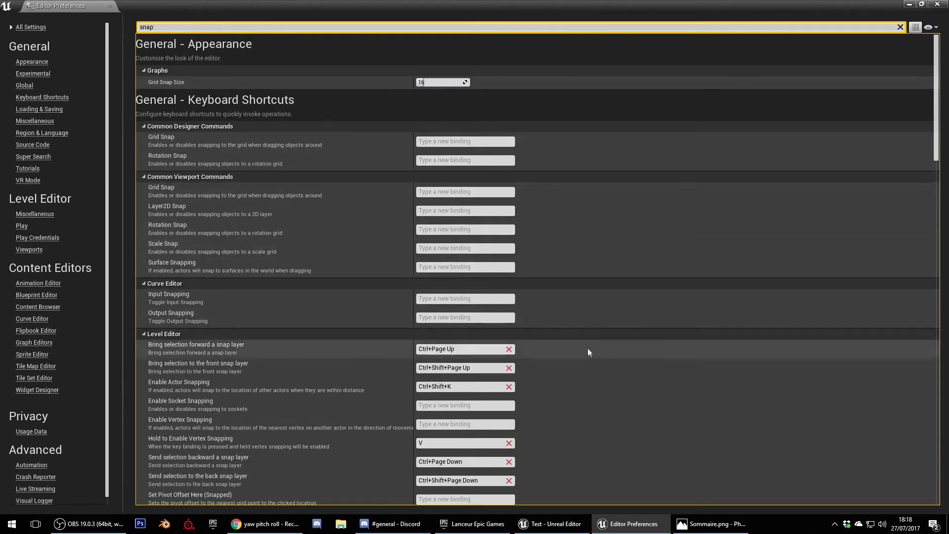
scroll(588, 355, down, 5)
scroll(588, 356, down, 1)
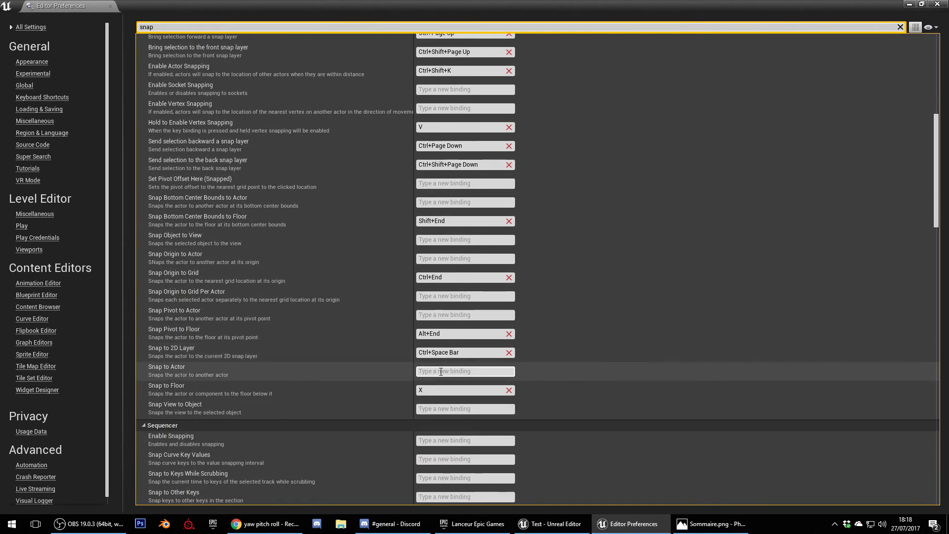
click(448, 389)
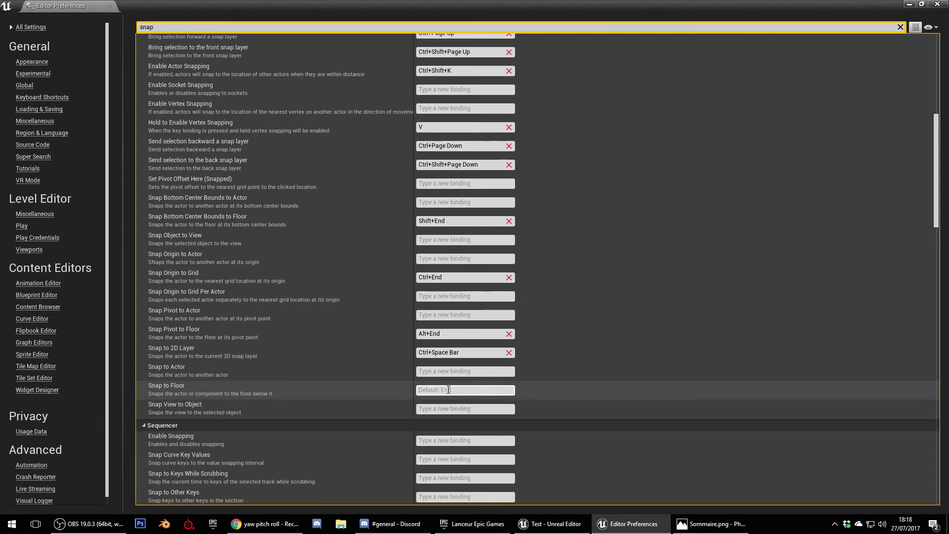
key(e)
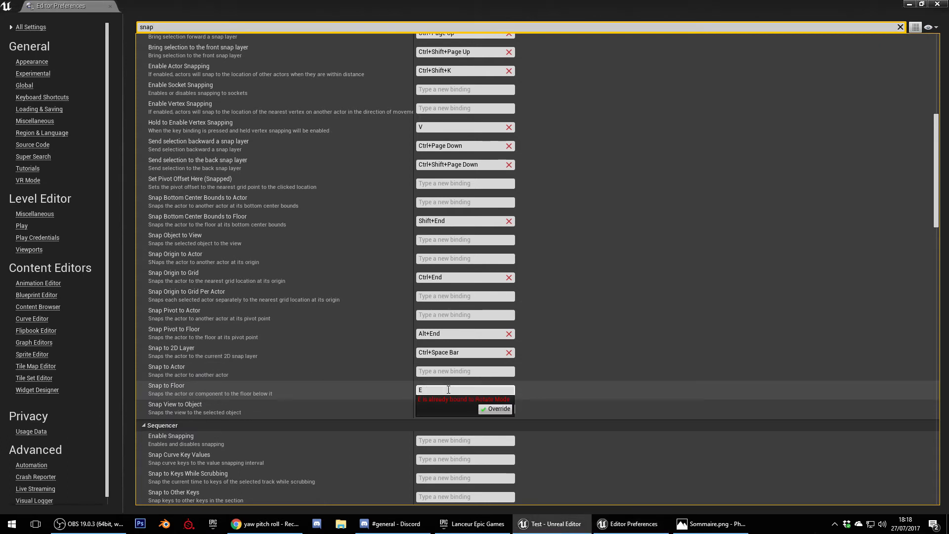
click(449, 390)
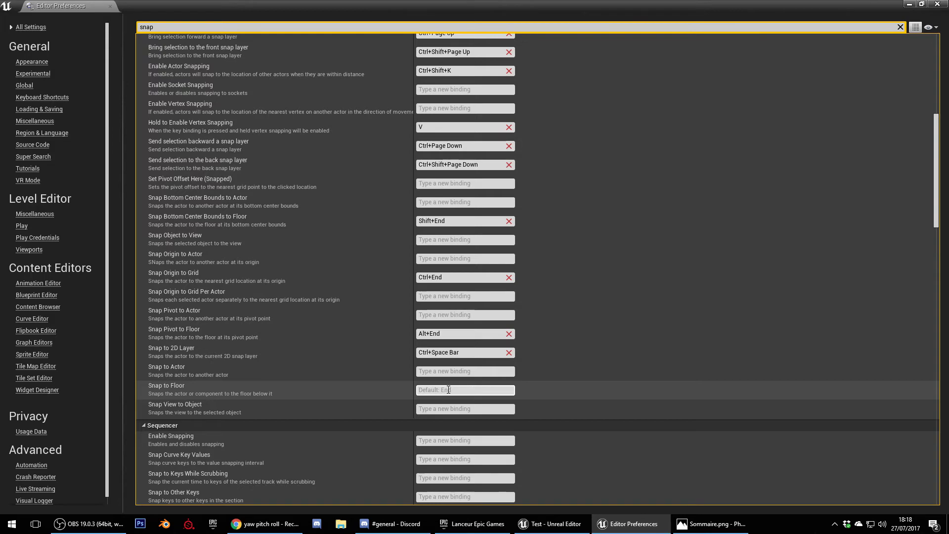
key(l)
click(942, 4)
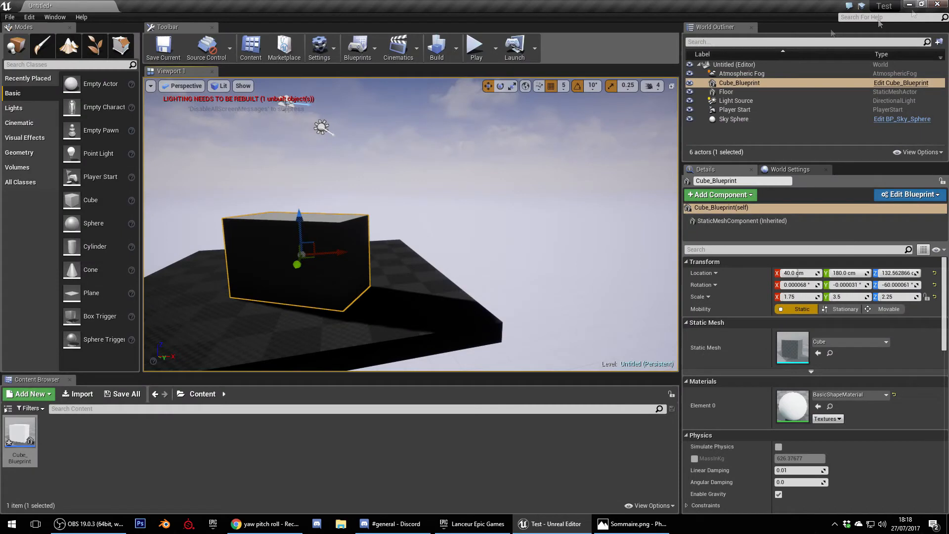
Lift the block to about 448 cm on the Z axis and bring it back down to the floor.
drag(306, 235, 315, 118)
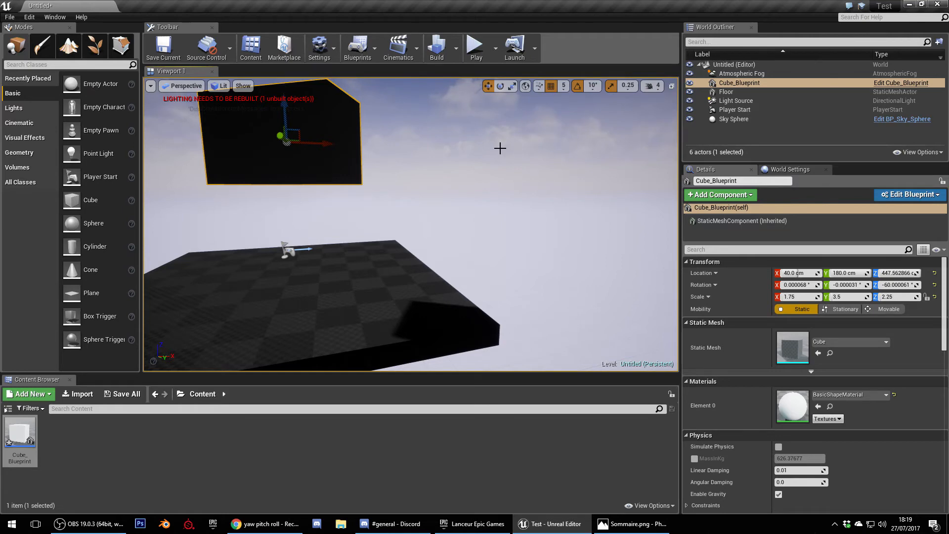
key(ctrl+z)
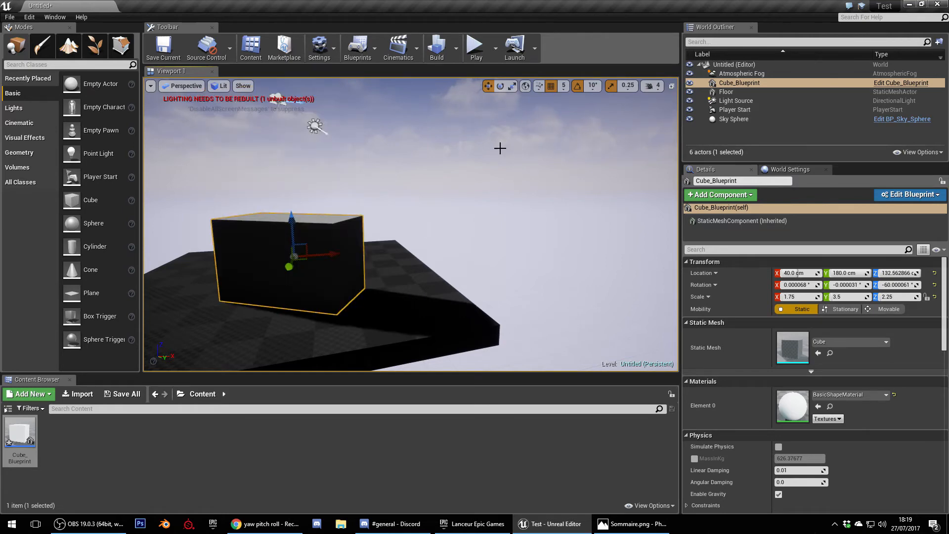
Search the Project Settings for "snap" options across all settings and close the settings window.
click(29, 17)
click(90, 157)
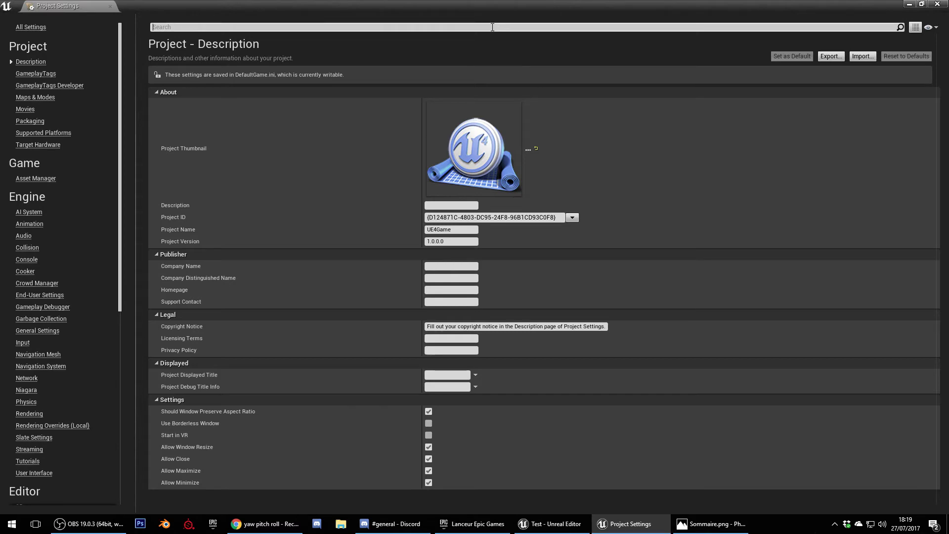
click(492, 27)
text(snao)
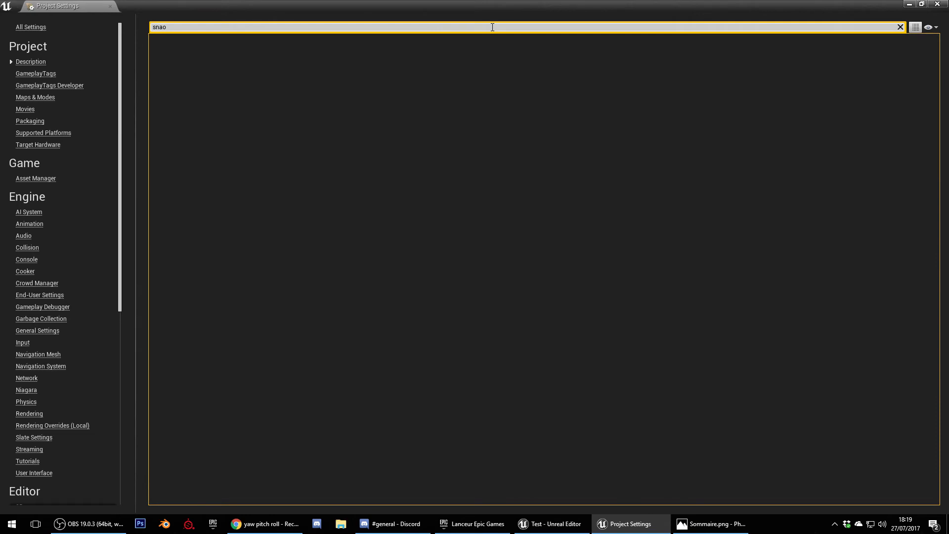
key(BackSpace)
text(p)
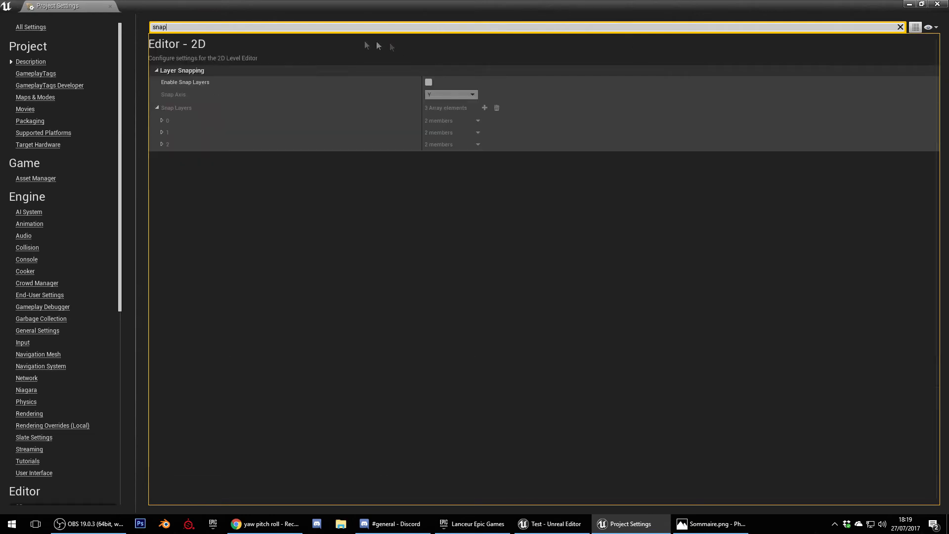
click(28, 29)
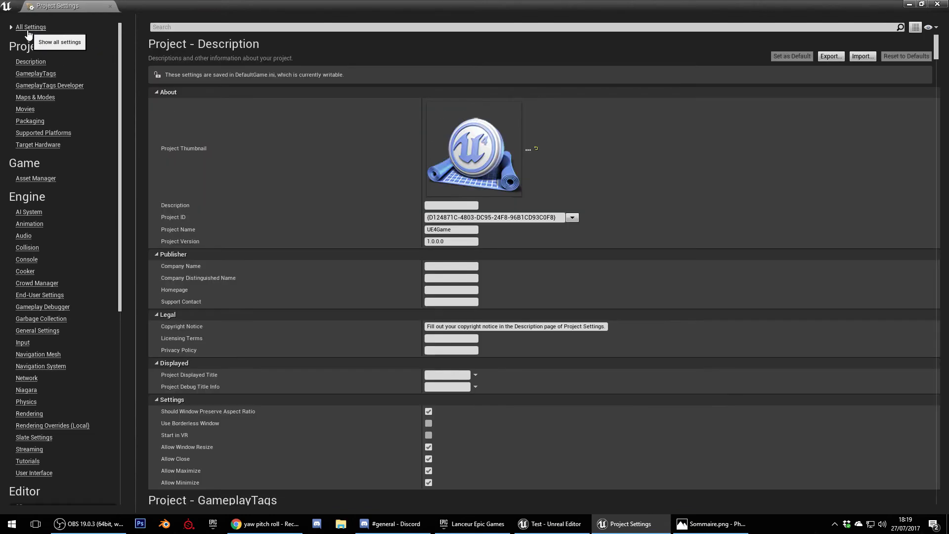
click(182, 28)
text(snap)
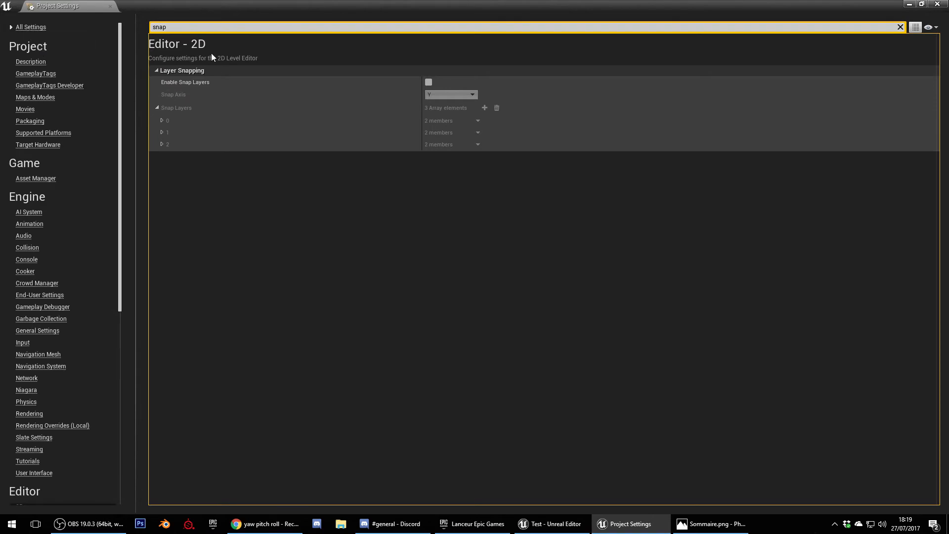
click(937, 4)
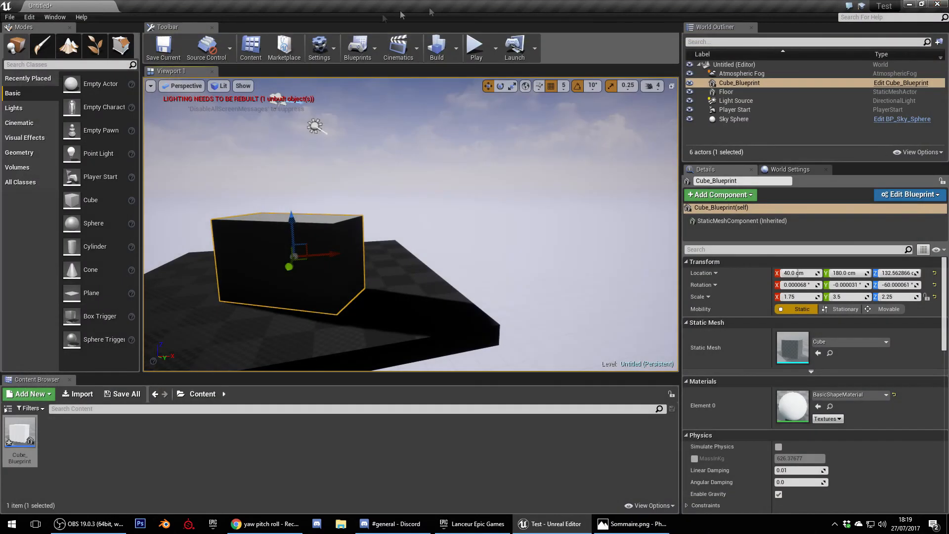
Find the snap shortcuts in Editor Preferences and set the Snap to Floor shortcut to X.
click(31, 19)
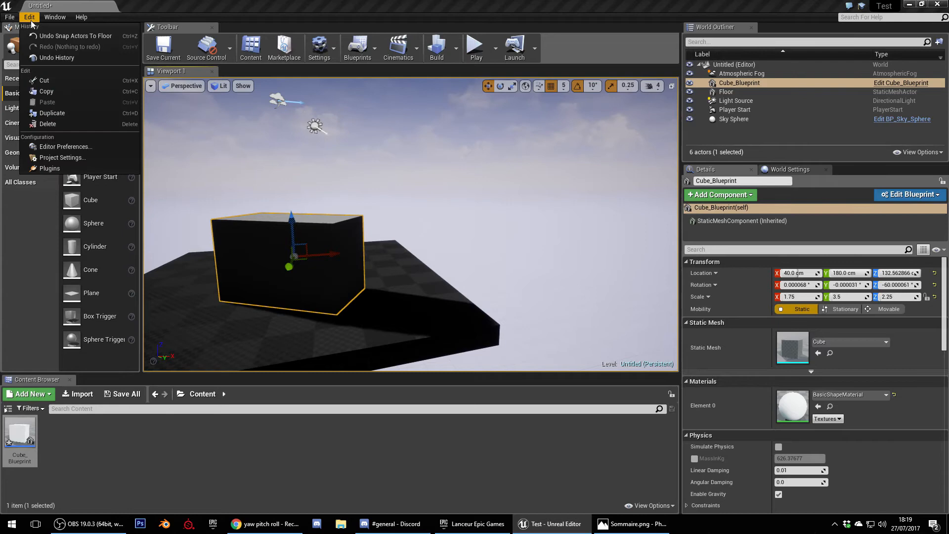
click(76, 147)
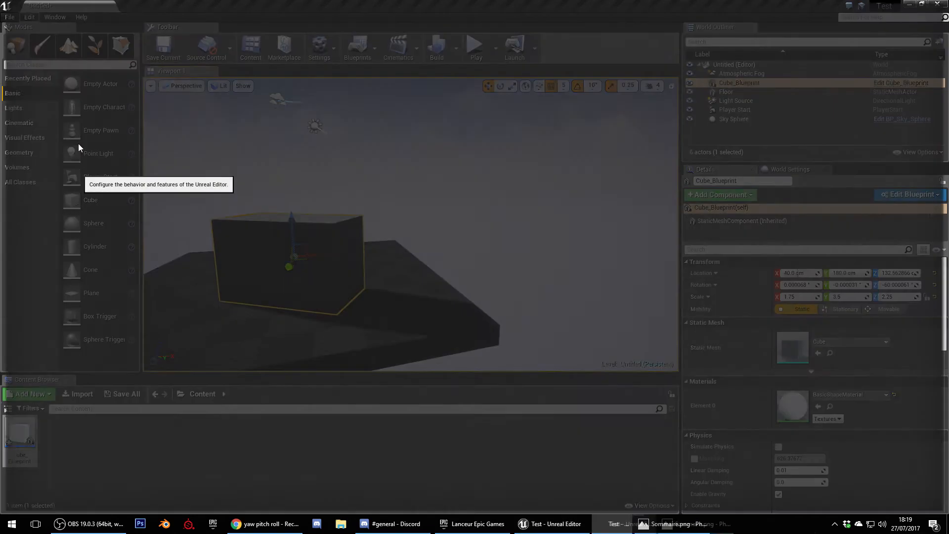
click(170, 27)
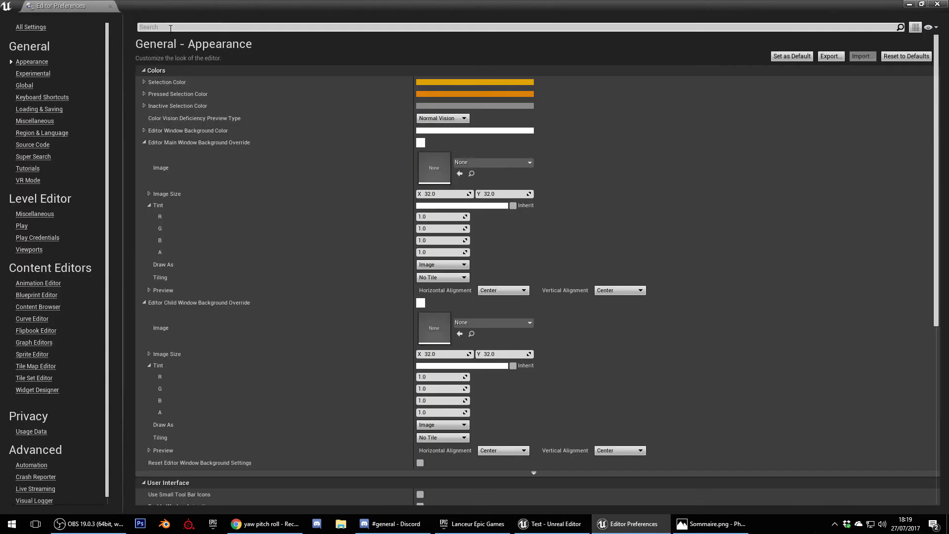
text(snap)
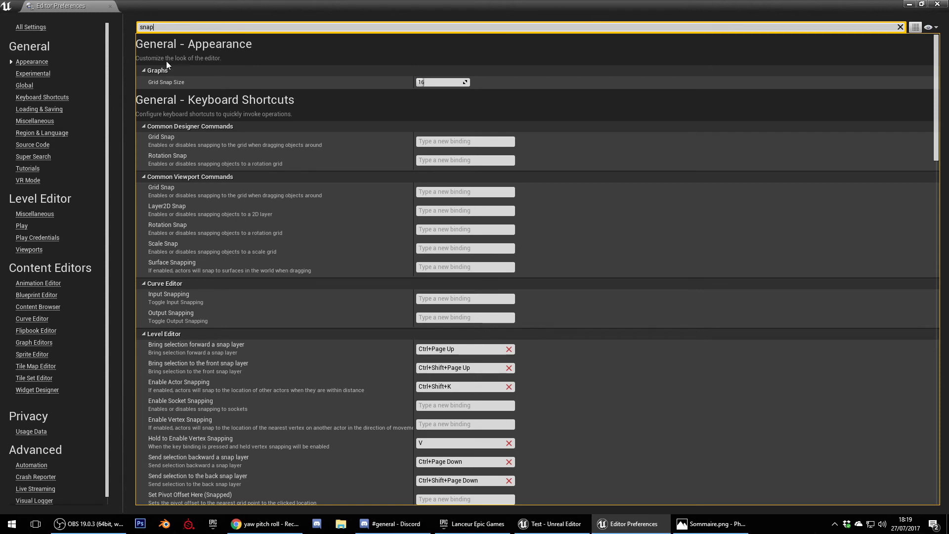
scroll(606, 262, down, 10)
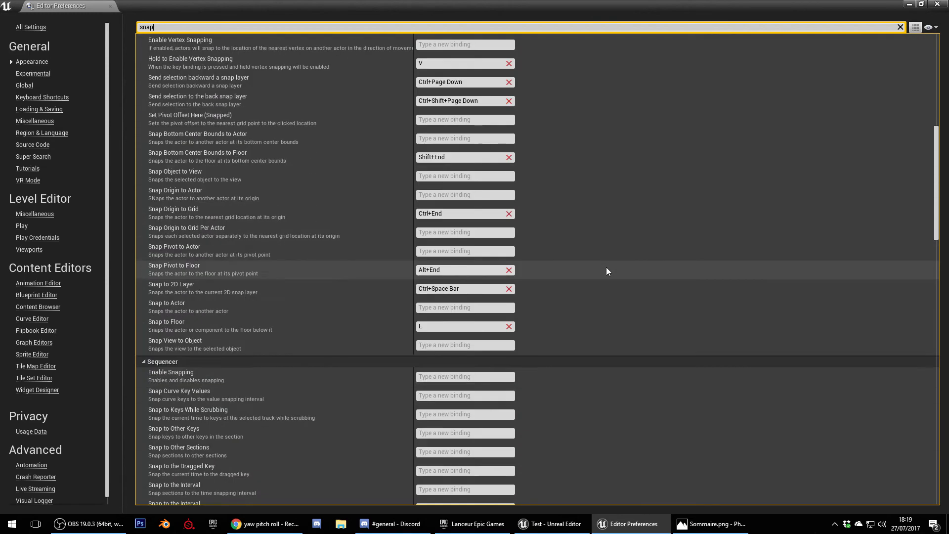
click(429, 328)
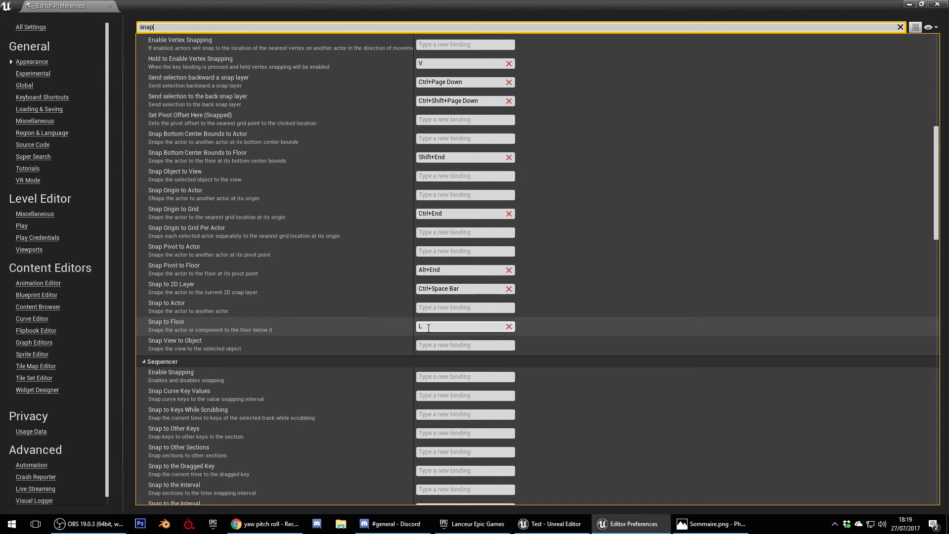
click(425, 327)
key(x)
Find the Rotate Mode shortcut with the search term "rota" and rebind it to R, overriding the existing binding.
click(341, 29)
text(rota)
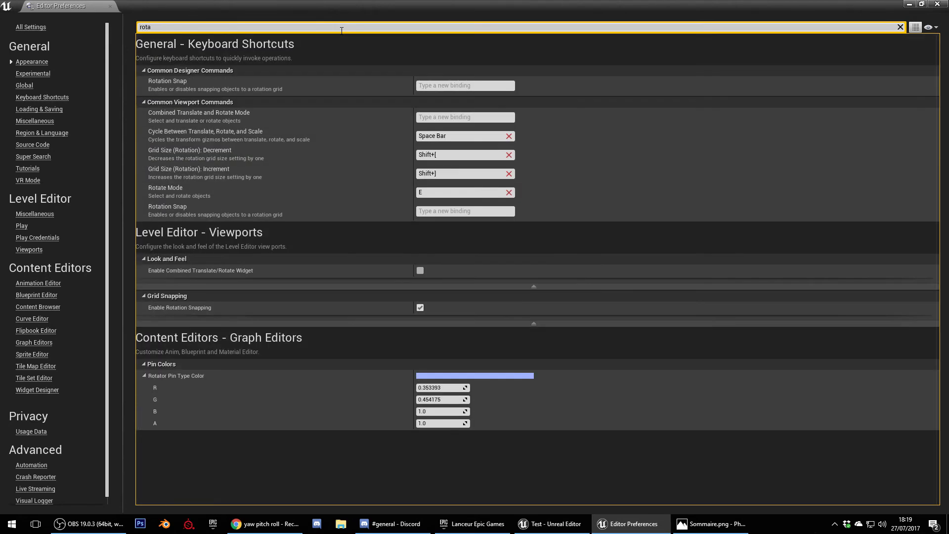
click(429, 194)
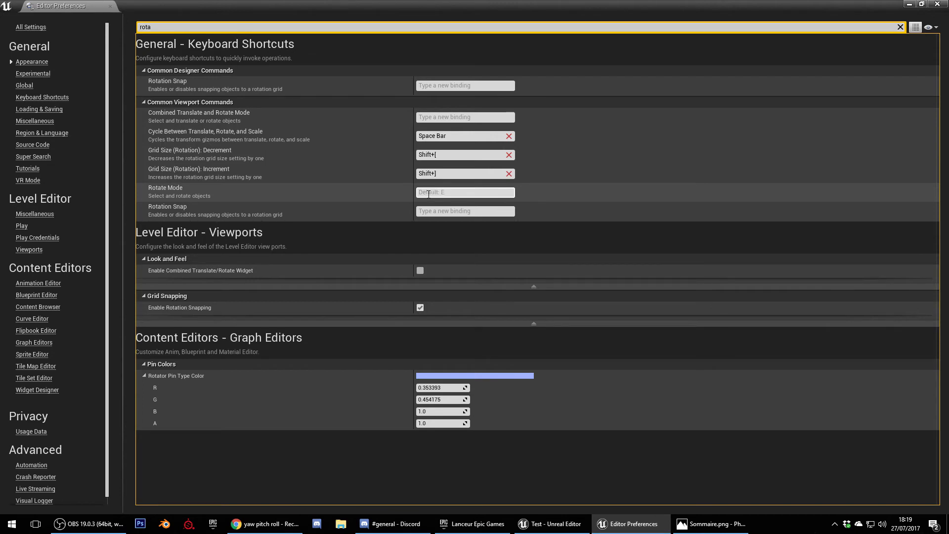
key(r)
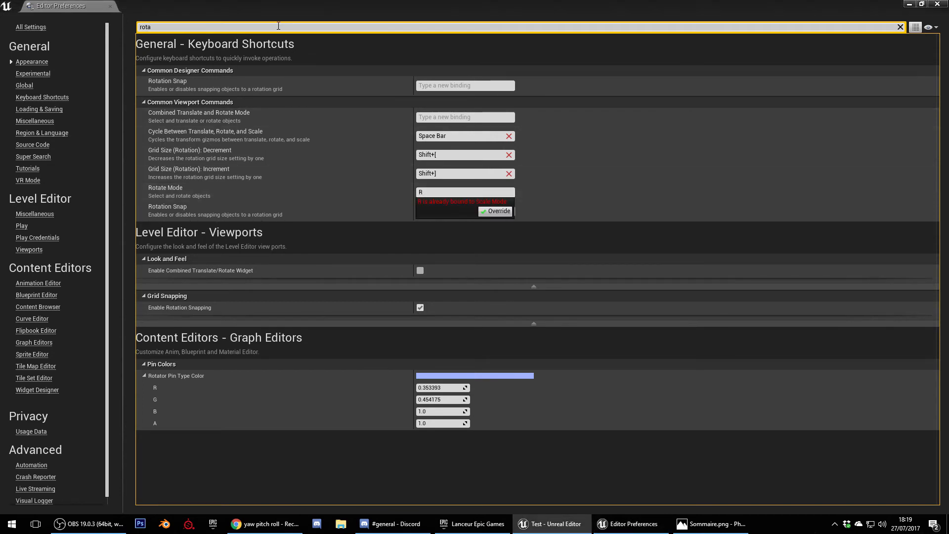
click(489, 211)
Search the preferences for "scale" and set the Scale Mode shortcut to S.
click(270, 29)
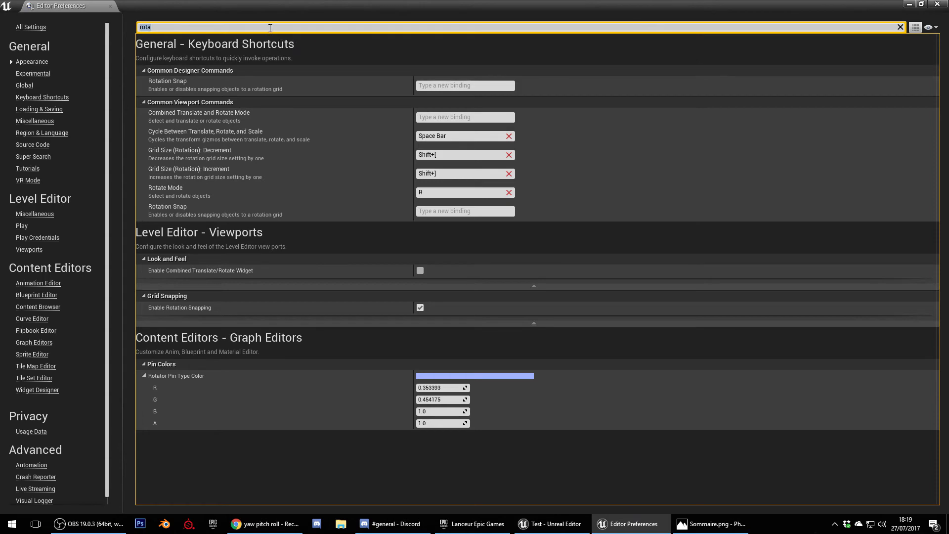
text(scale)
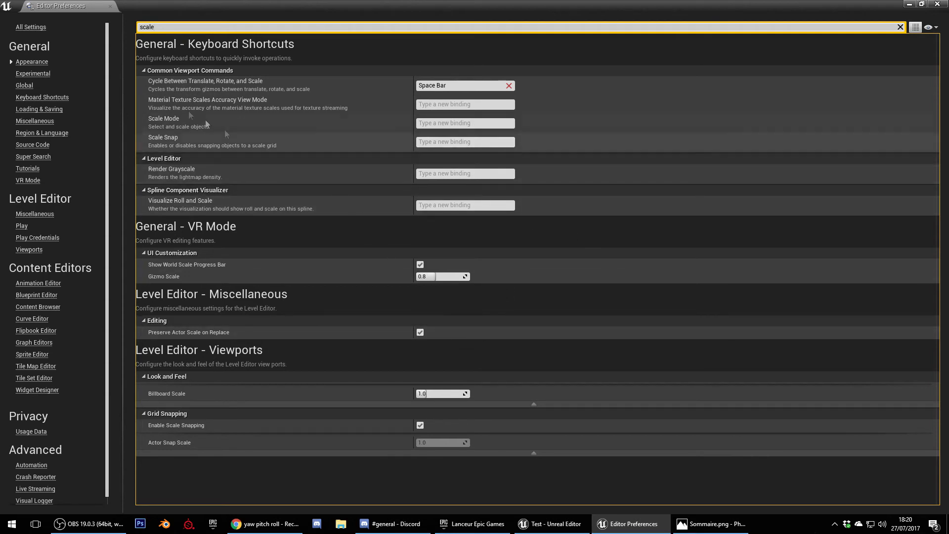
click(447, 123)
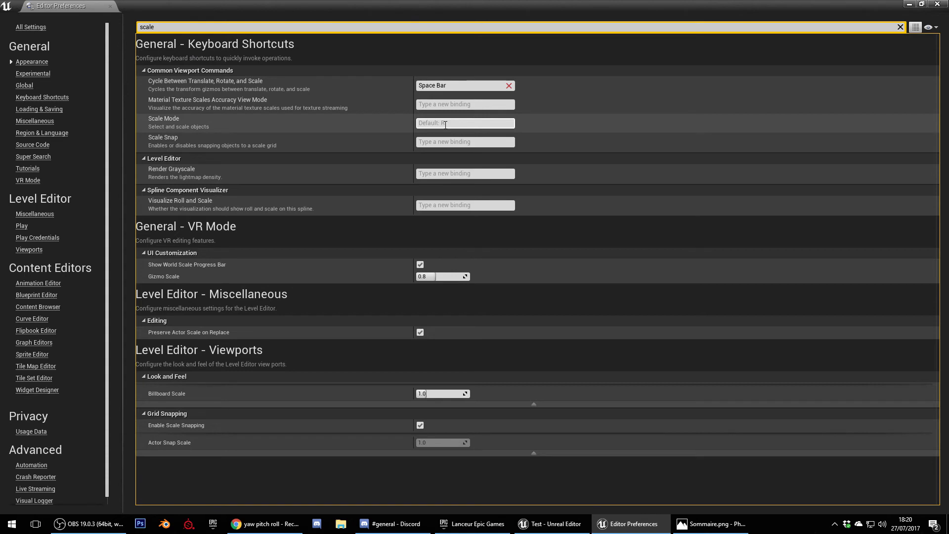
key(s)
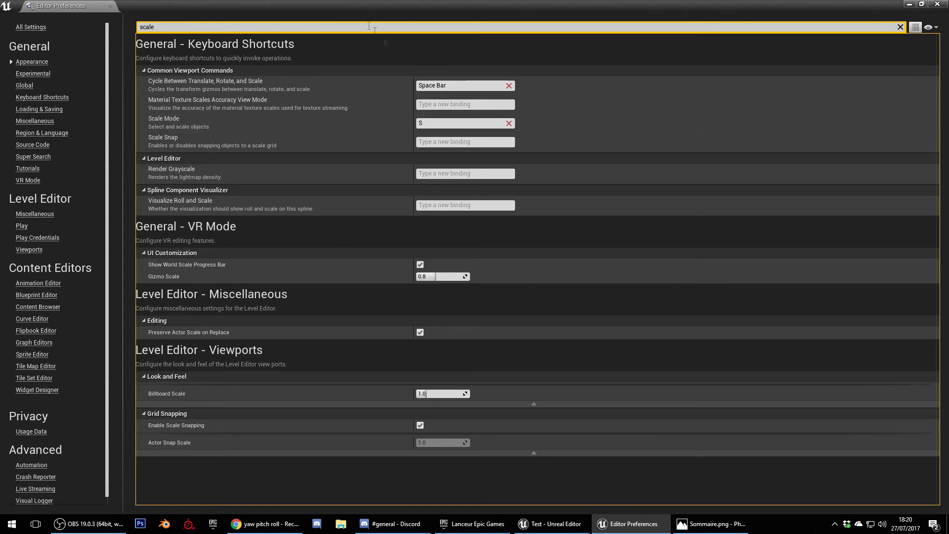
Check the translate tool's name in the main editor, then search Editor Preferences for "transla".
click(323, 25)
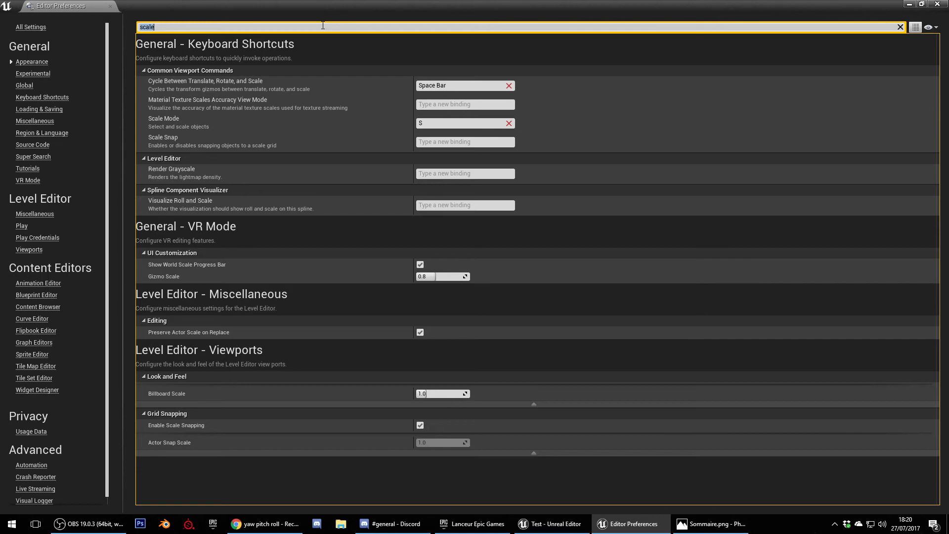
click(910, 4)
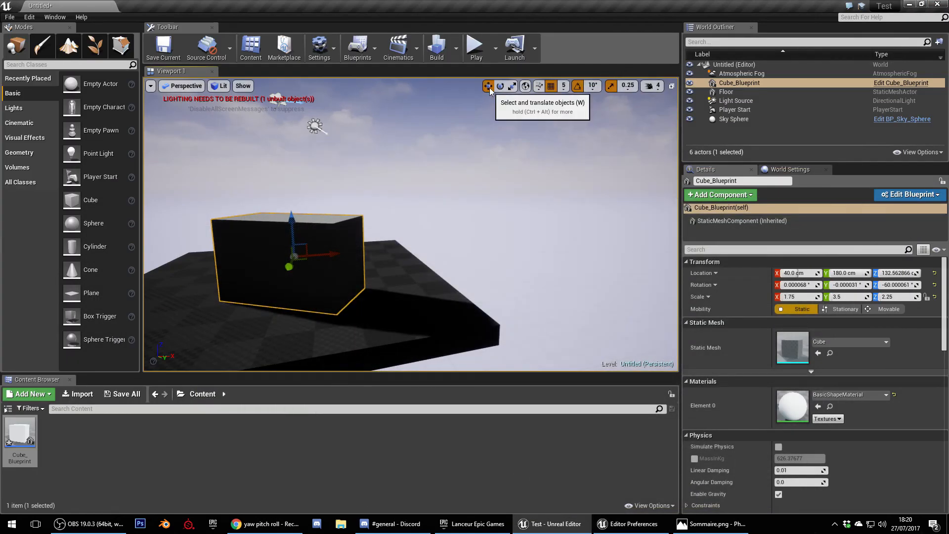
click(627, 523)
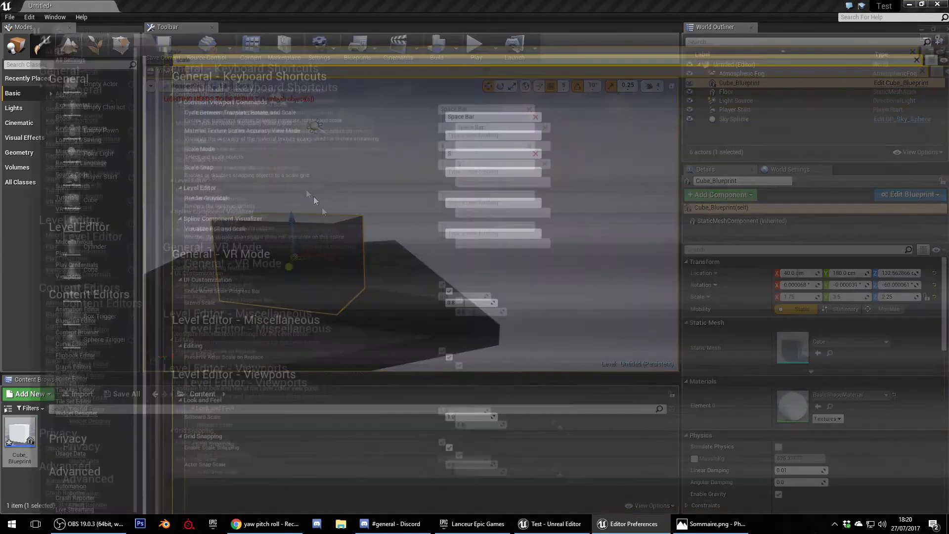
click(193, 28)
text(transma)
key(BackSpace)
key(BackSpace)
text(la)
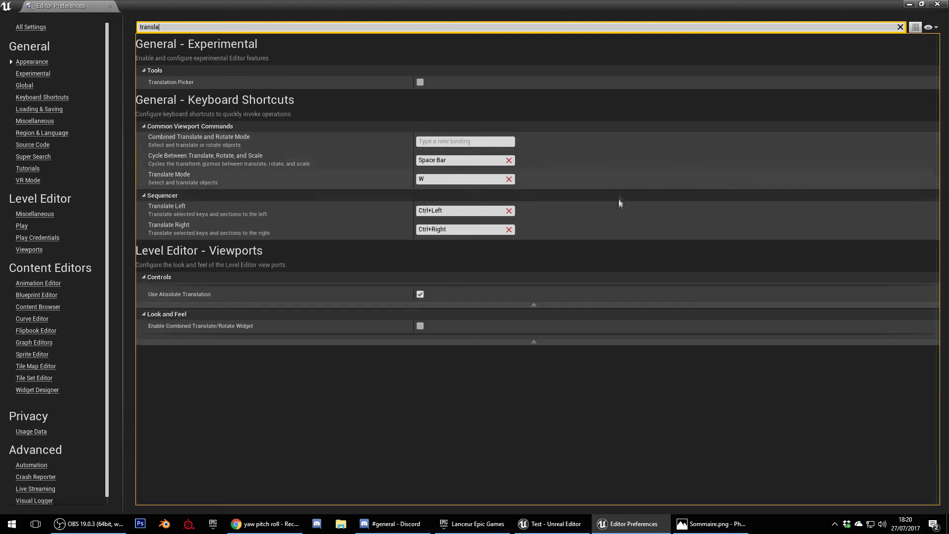
Rebind the Translate Mode shortcut to G, overriding the existing binding.
click(437, 179)
key(g)
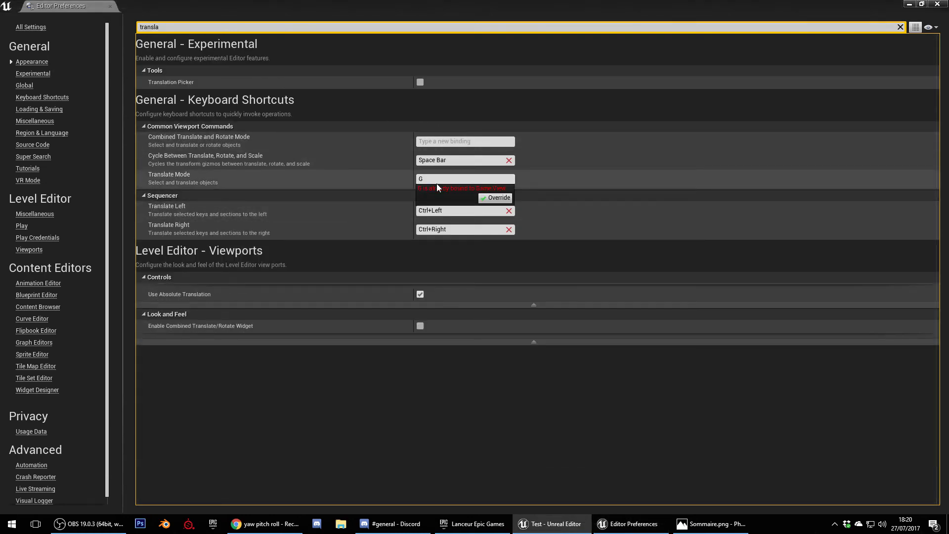
key(Escape)
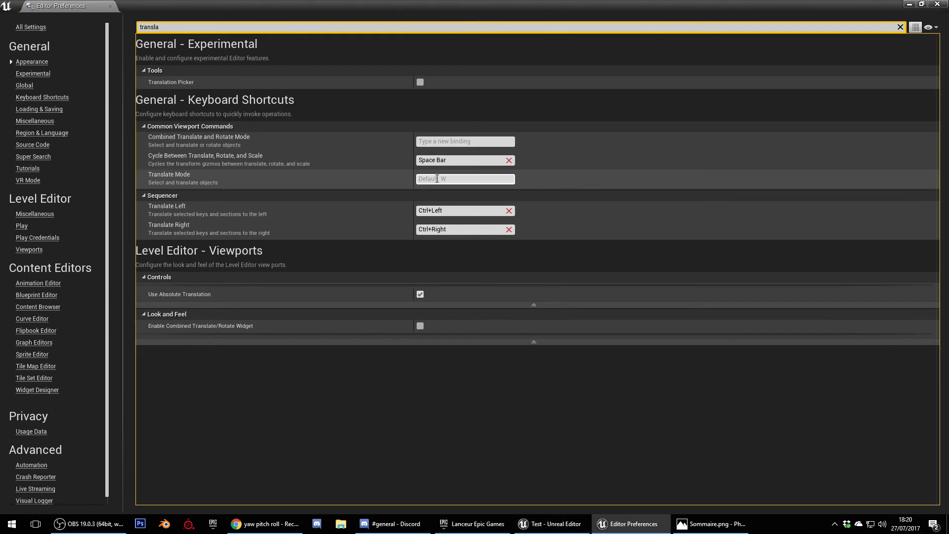
key(g)
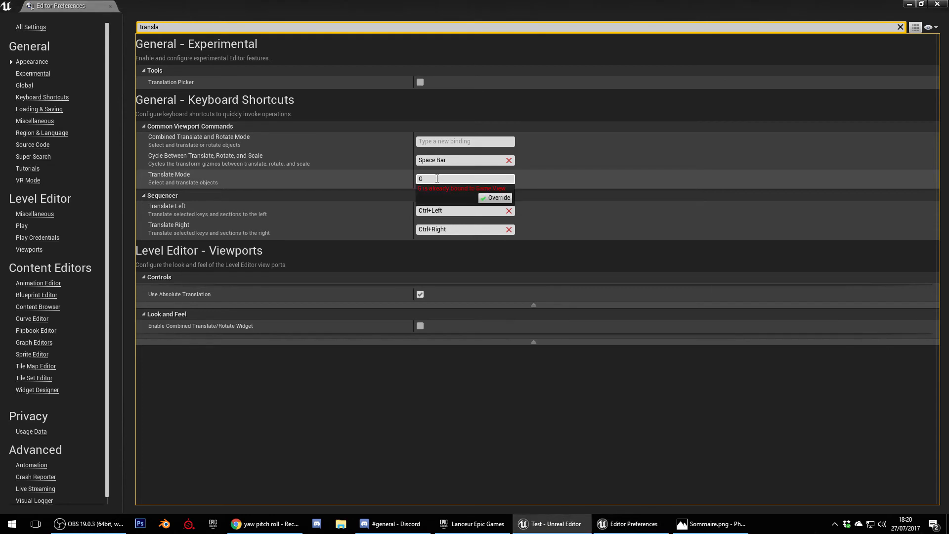
click(495, 198)
Search the preferences for "game view", inspect the Game View shortcut and close the preferences window.
click(322, 30)
text(g)
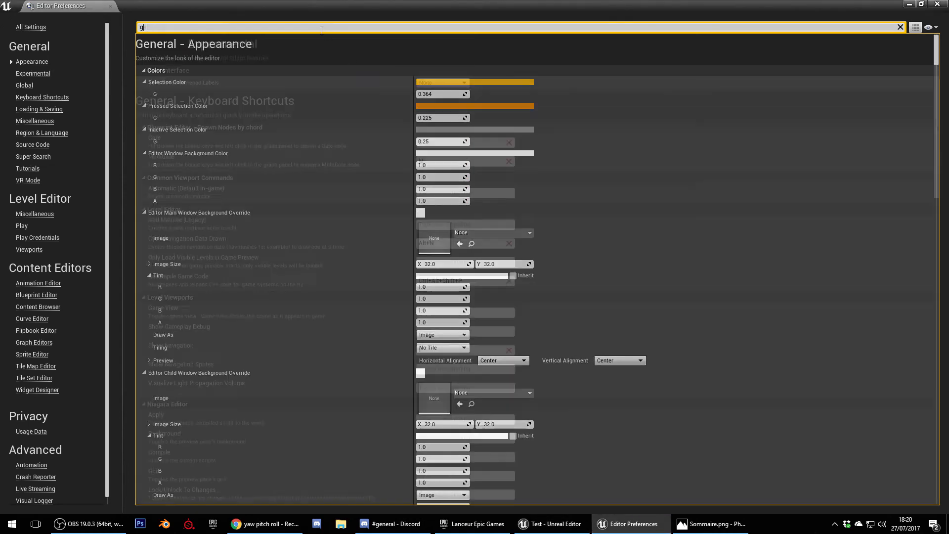
text(ame view)
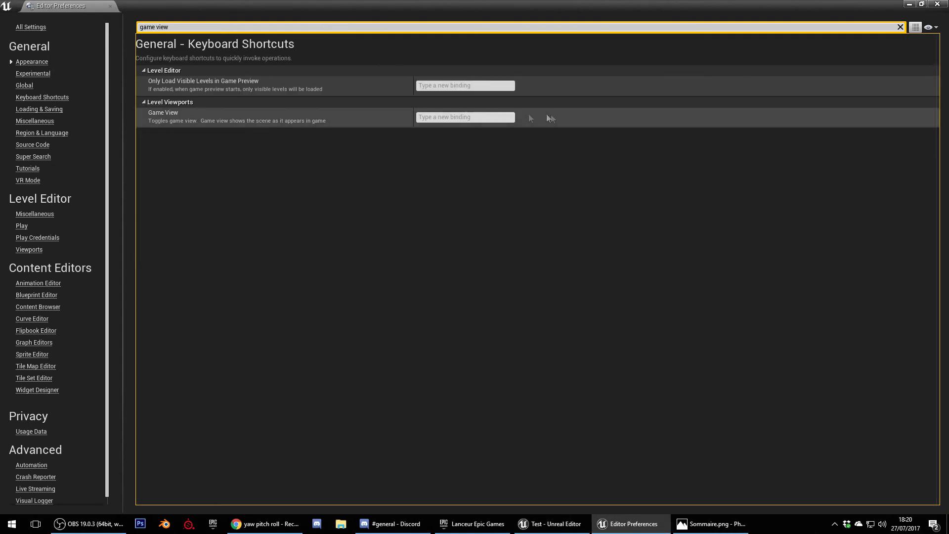
click(460, 118)
key(g)
click(460, 117)
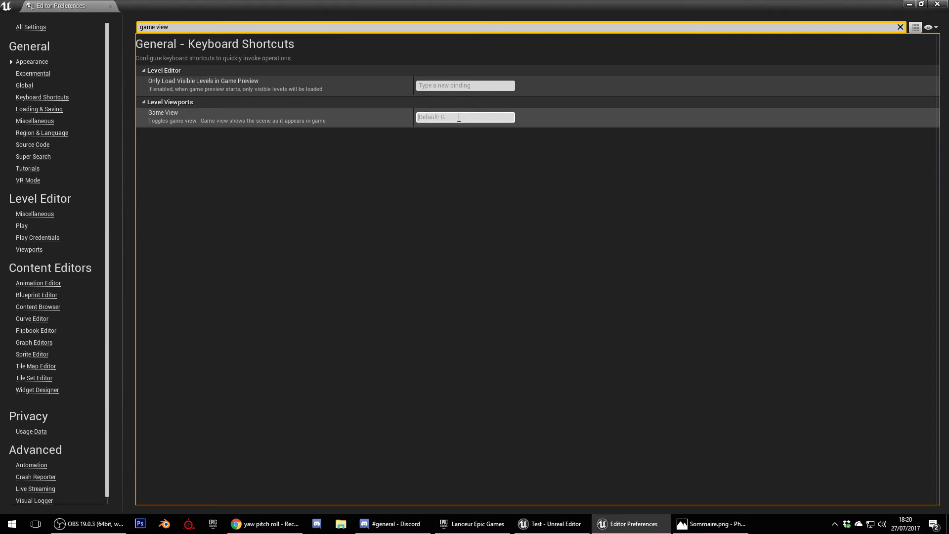
click(936, 5)
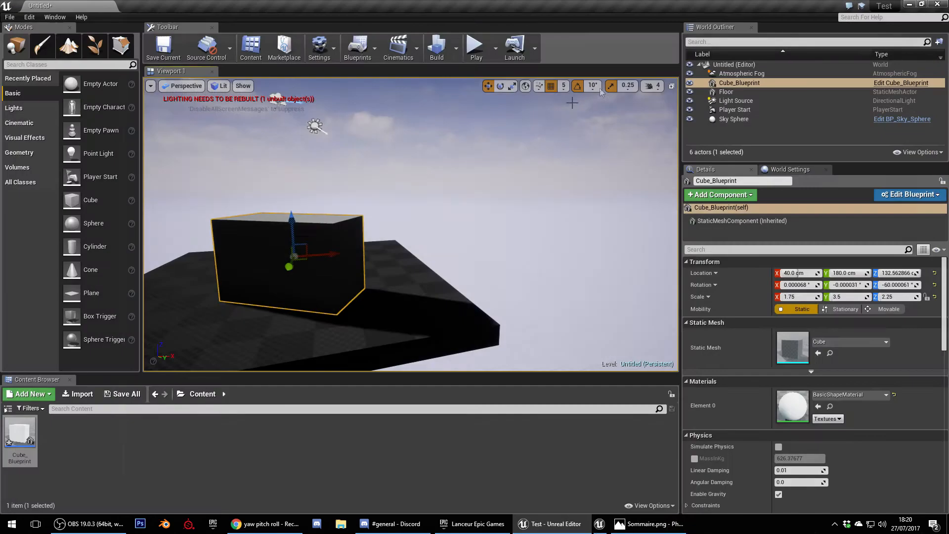
Check the Translate Mode shortcut by reopening Editor Preferences and searching for "translate", and close the window.
scroll(491, 88, up, 3)
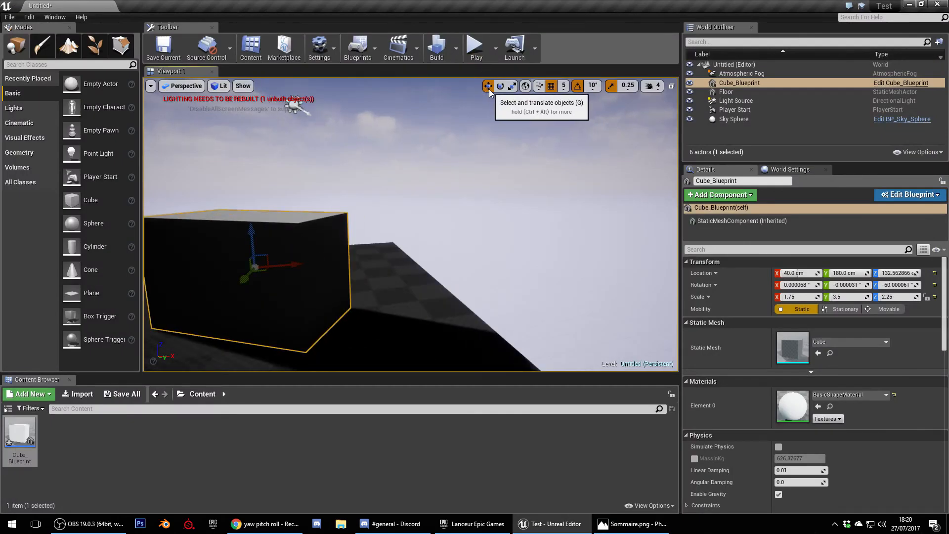
click(29, 16)
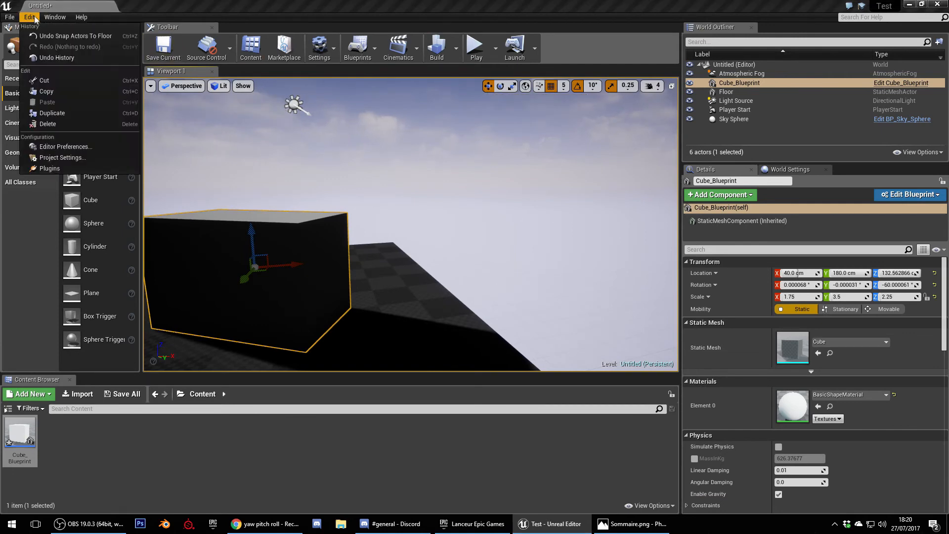
mouse_move(49, 17)
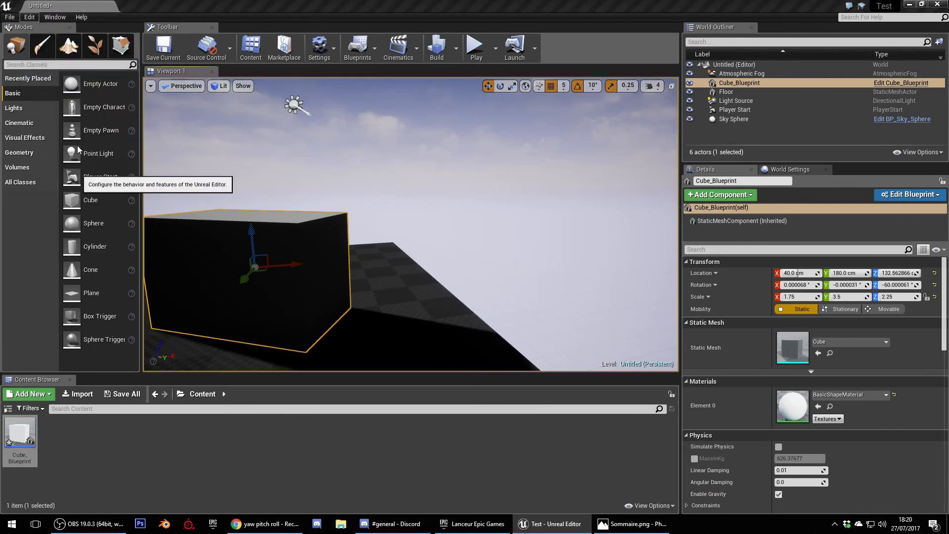
click(50, 145)
click(482, 27)
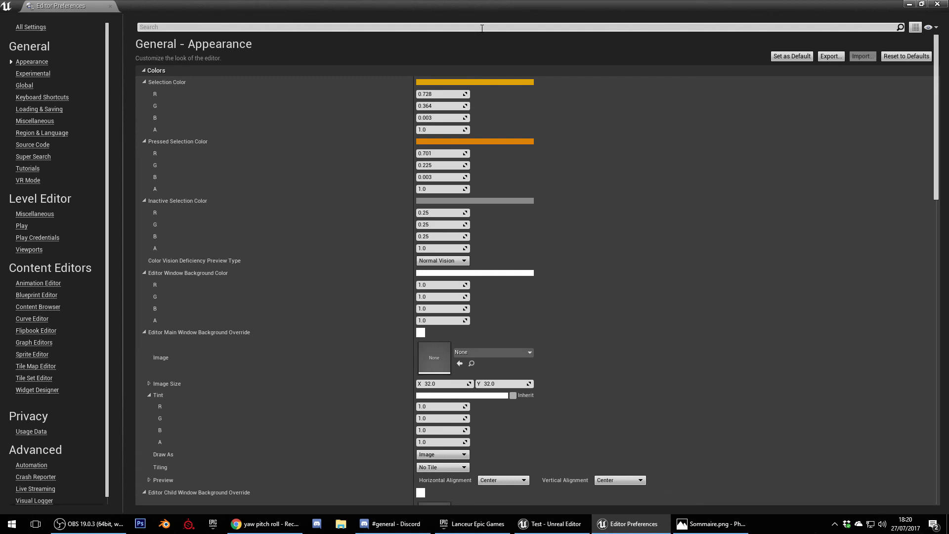
text(translate)
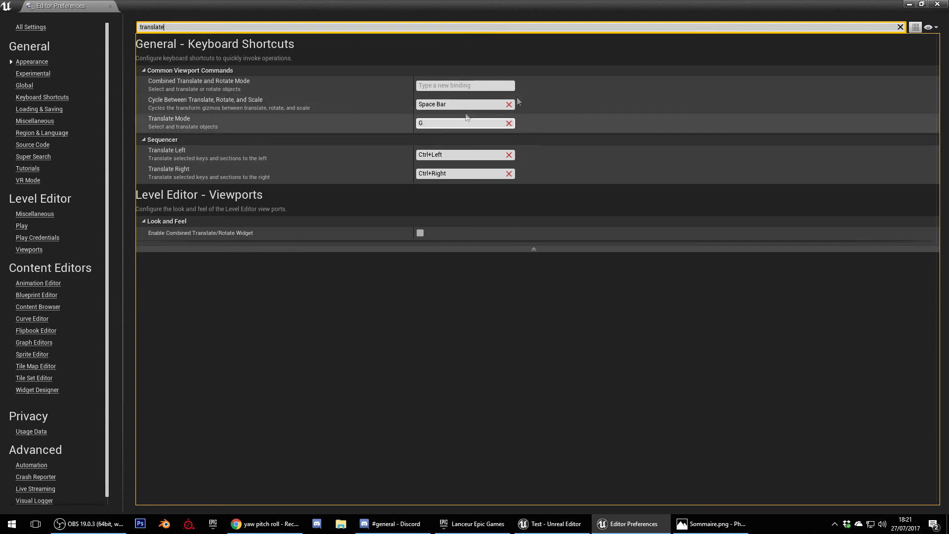
click(936, 4)
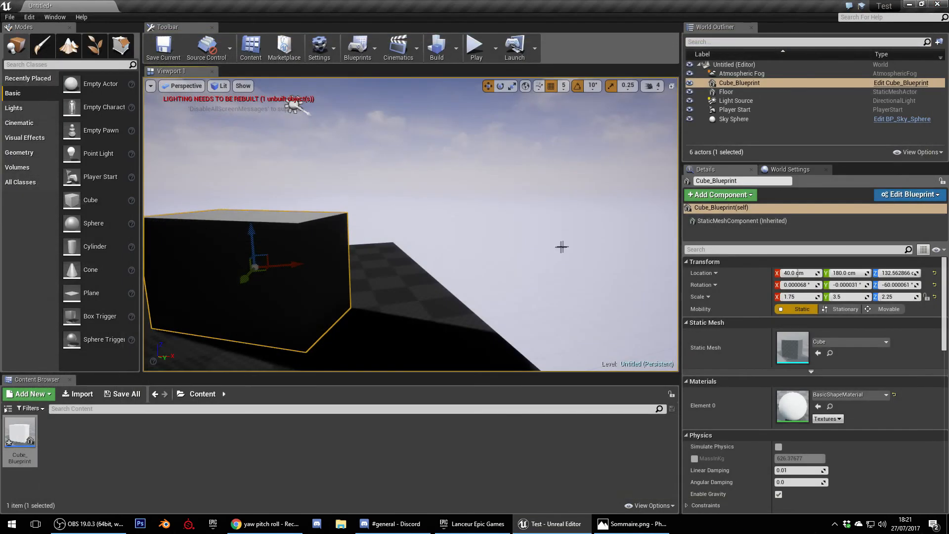
Review the viewport's camera views and view modes, and look around the cube from several angles.
scroll(554, 250, down, 5)
mouse_move(427, 255)
right_down()
mouse_move(364, 236)
mouse_move(418, 251)
right_up()
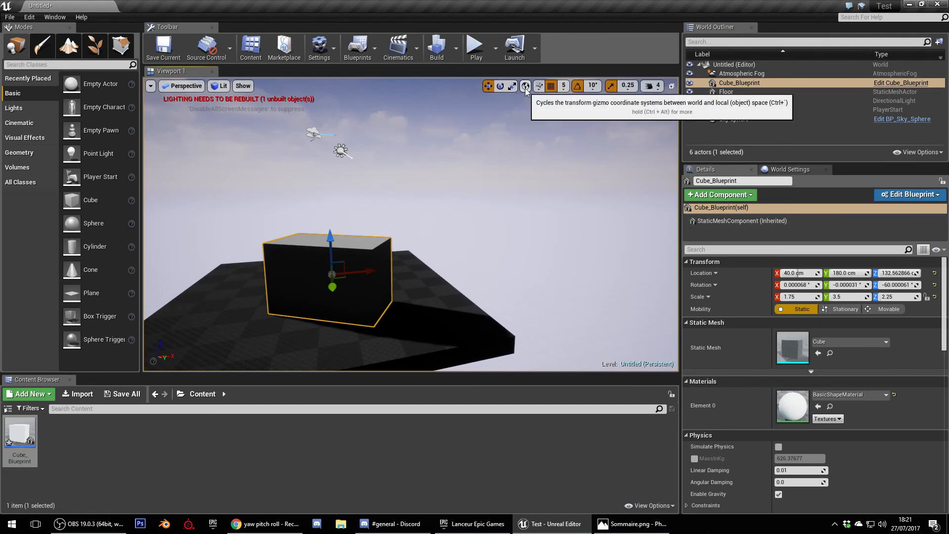
click(194, 90)
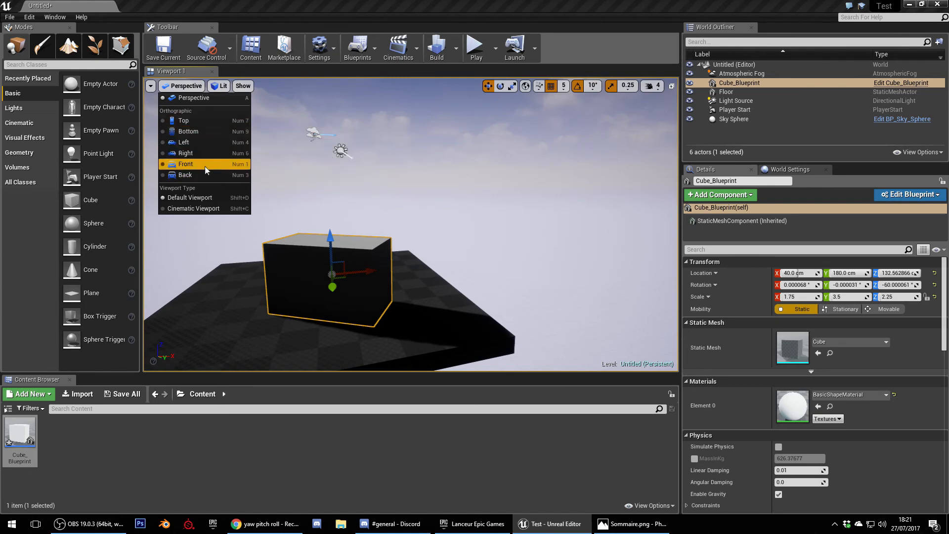
mouse_move(226, 89)
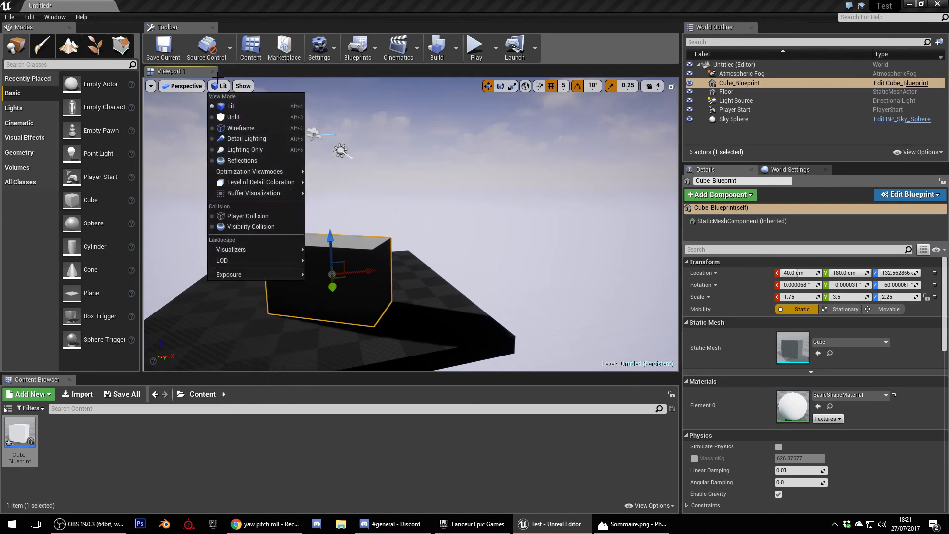
mouse_move(157, 92)
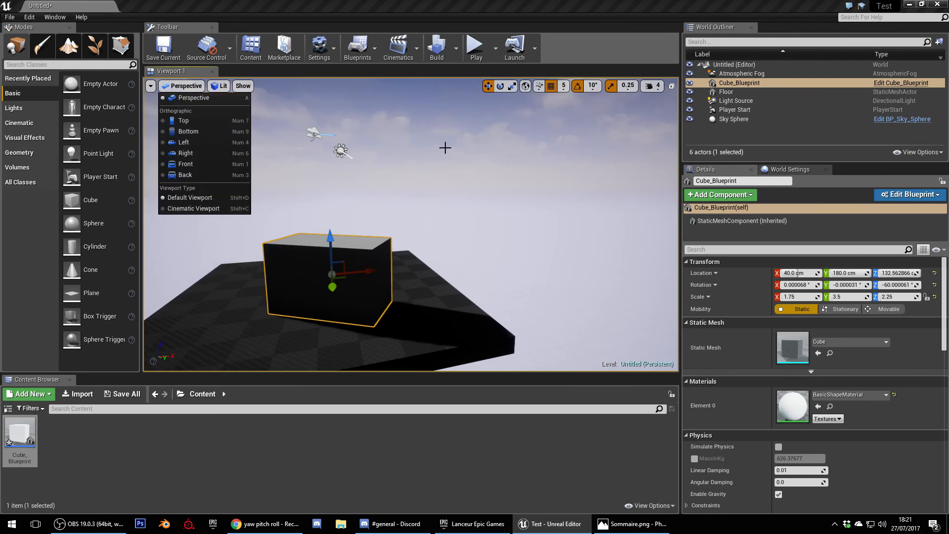
right_drag(458, 142, 384, 203)
scroll(375, 247, up, 3)
scroll(400, 282, down, 4)
scroll(403, 287, up, 3)
scroll(402, 287, up, 2)
mouse_move(550, 273)
alt+mouse_down()
mouse_move(474, 296)
mouse_move(553, 276)
alt+mouse_up()
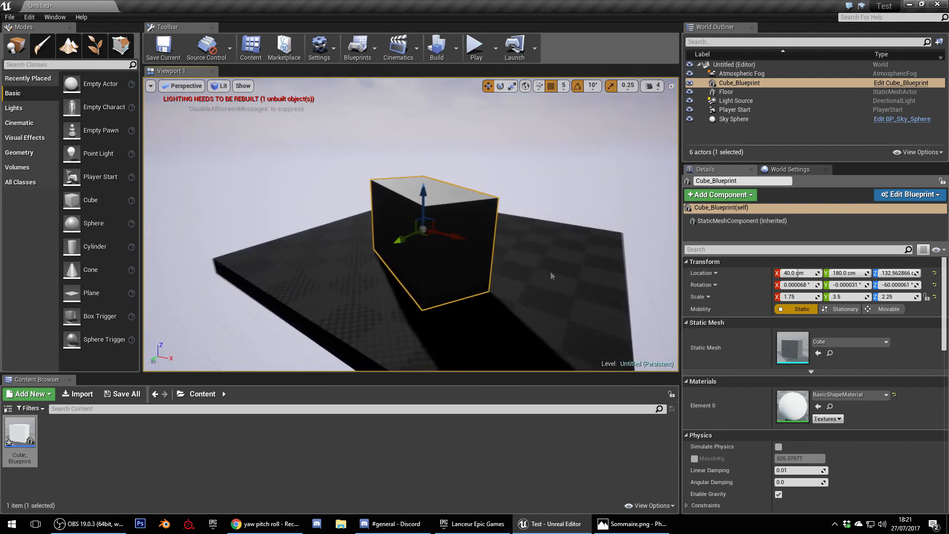
Switch between the transform tools and move the cube along the Y axis to -75 cm.
click(501, 86)
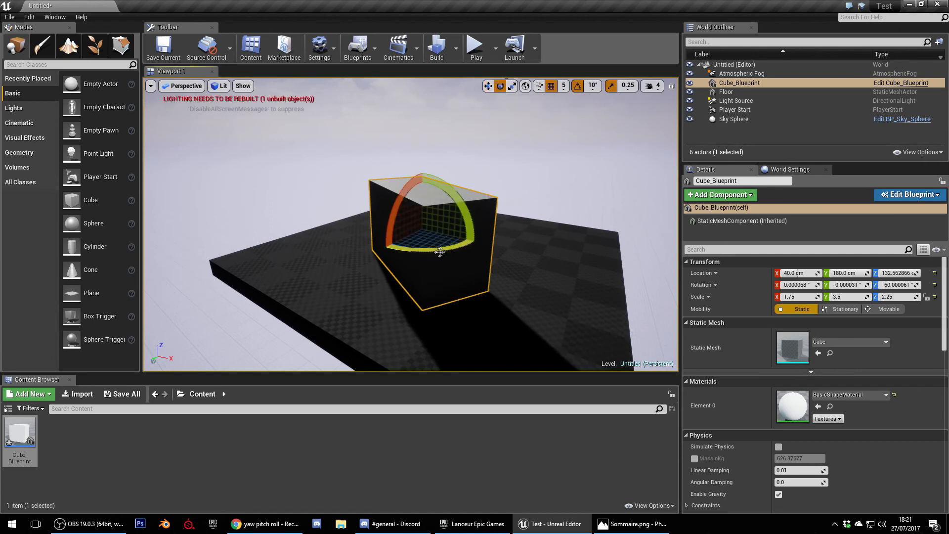
middle_drag(592, 210, 593, 210)
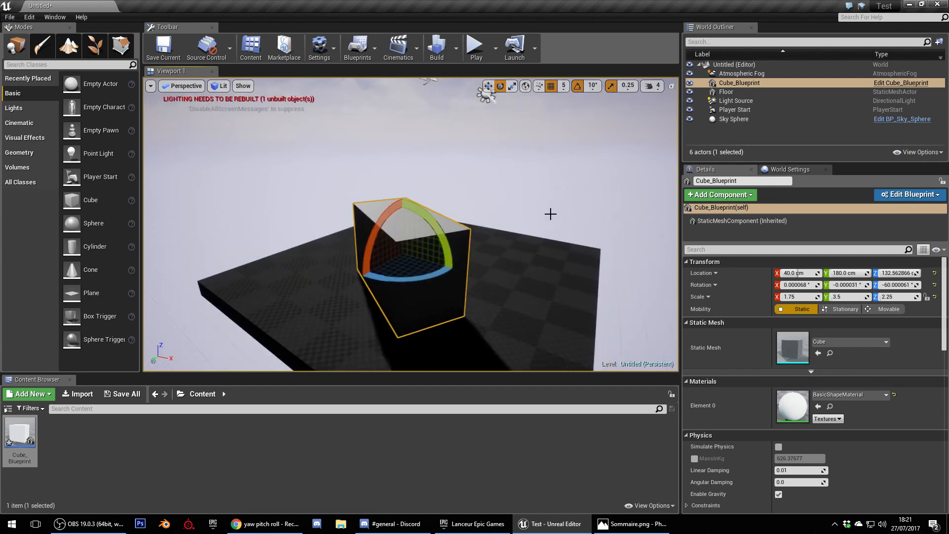
key(r)
key(e)
key(w)
drag(384, 266, 428, 242)
right_drag(428, 242, 390, 249)
right_drag(604, 258, 543, 270)
scroll(544, 271, down, 5)
scroll(528, 290, up, 2)
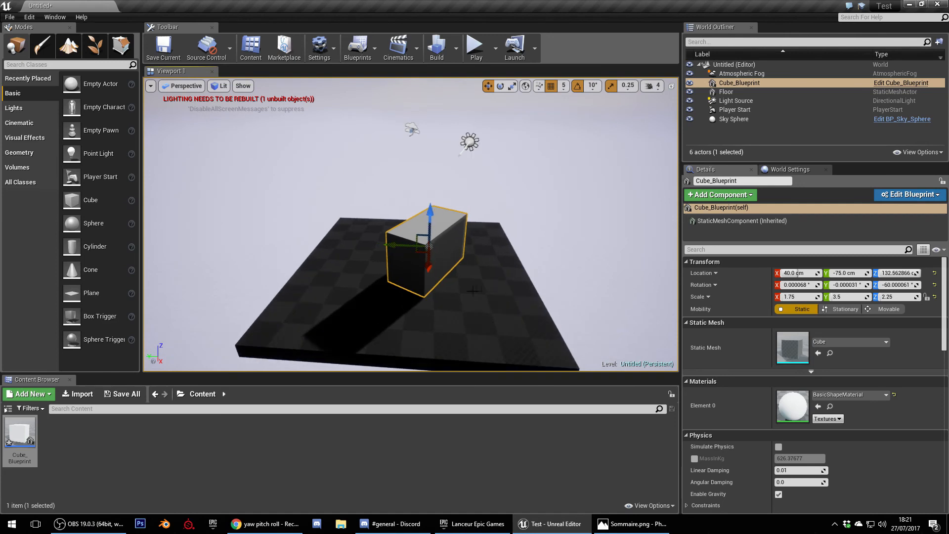
Rotate the cube around the Z axis to about -90 degrees.
key(e)
drag(431, 269, 466, 278)
scroll(482, 318, down, 5)
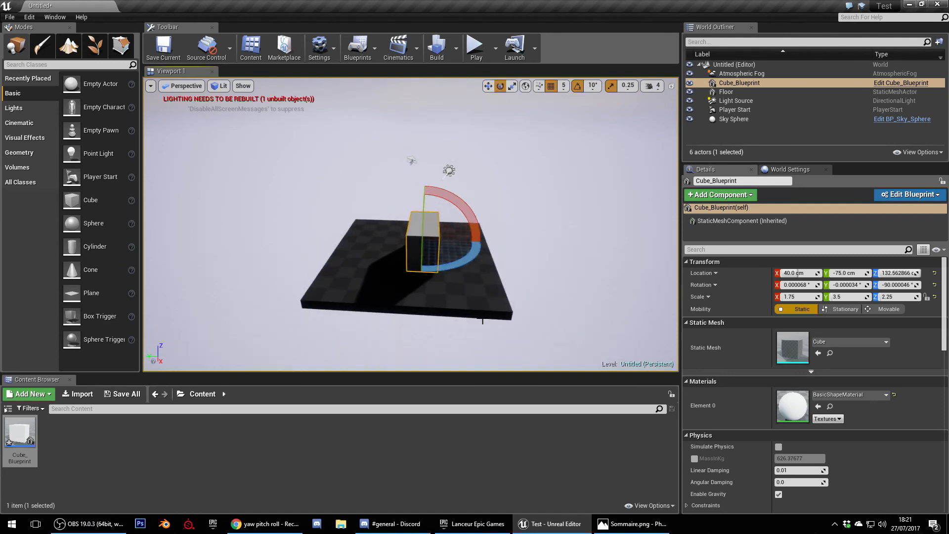
Switch to the left orthographic view and move the cube along the Y axis to -410 cm.
key(alt+shift+h)
key(alt+k)
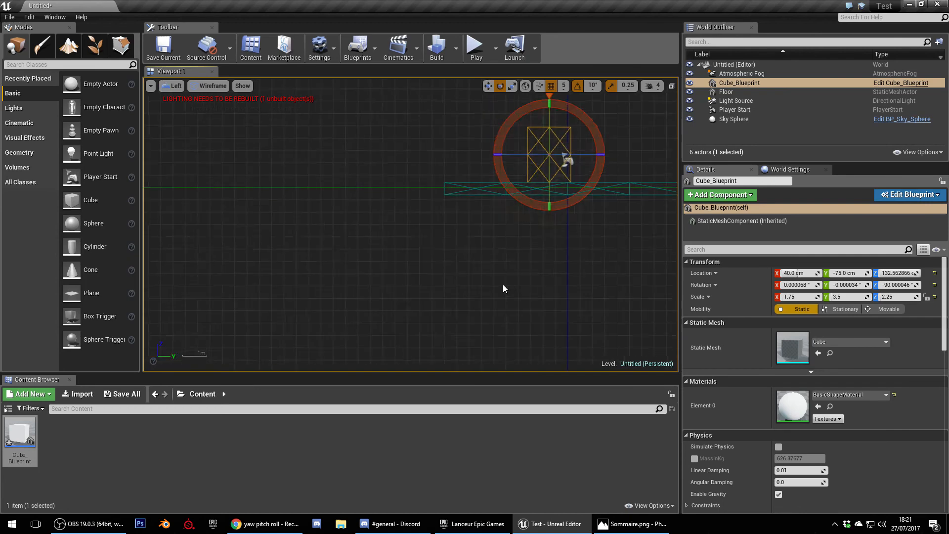
scroll(505, 281, down, 1)
key(w)
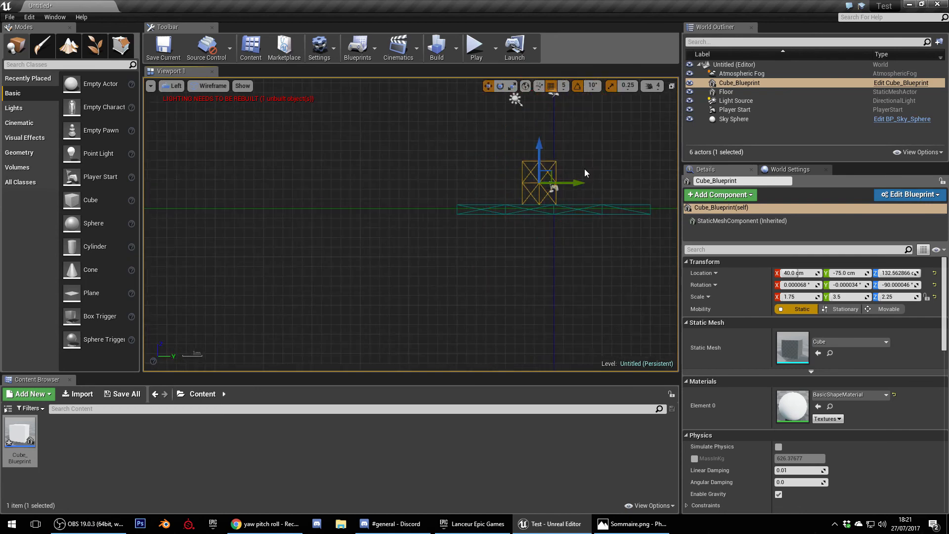
drag(582, 183, 516, 183)
scroll(532, 156, up, 5)
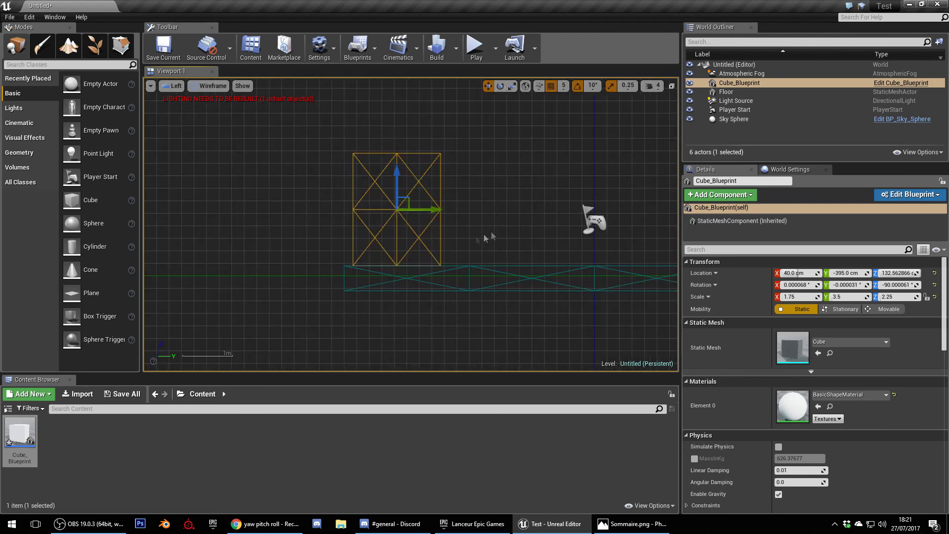
drag(430, 213, 427, 213)
scroll(426, 213, up, 3)
scroll(427, 212, up, 2)
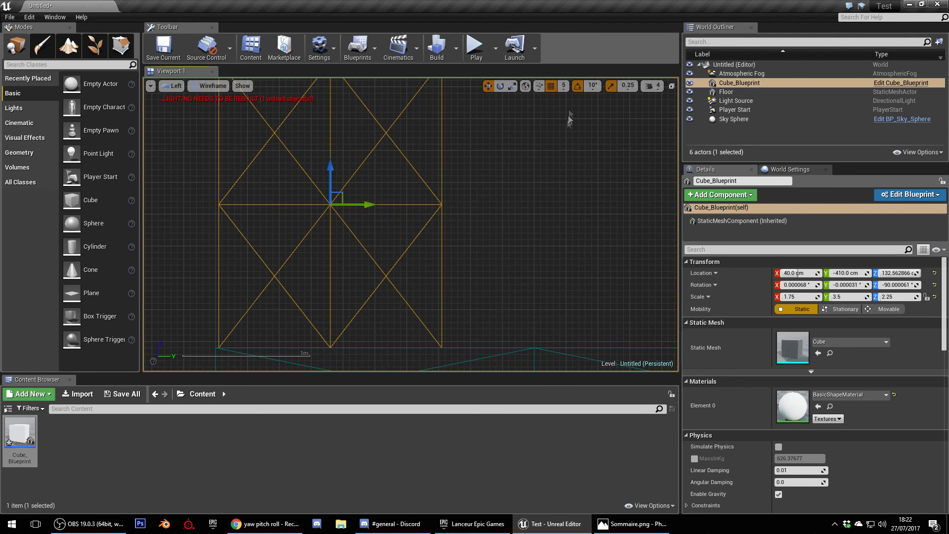
Set the grid snap size to 1, move the cube to Y -412 cm and return to the perspective view.
click(564, 86)
click(569, 107)
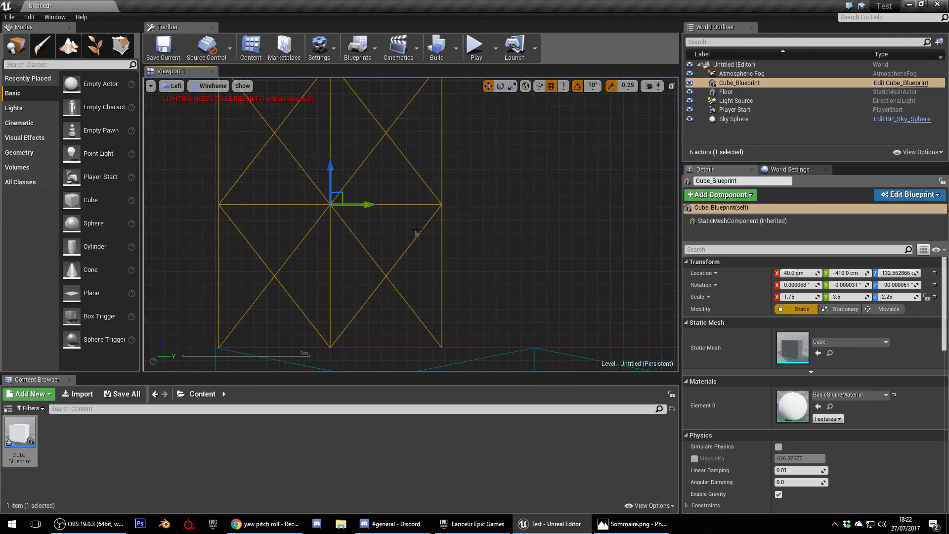
drag(362, 204, 360, 204)
scroll(479, 265, down, 2)
key(alt+g)
alt+drag(479, 265, 572, 296)
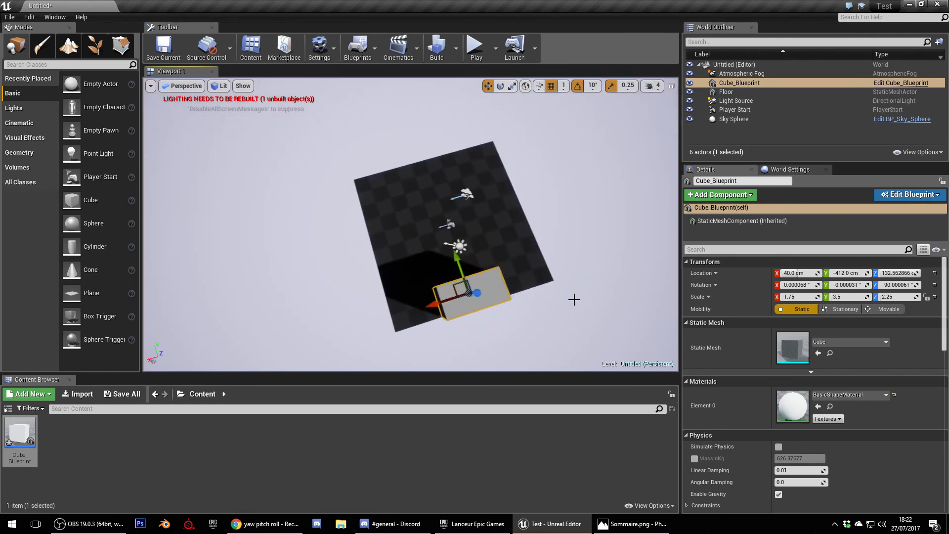
Switch to the top orthographic view and move the cube along the X axis to 324 cm at the floor's corner.
key(alt+j)
scroll(490, 265, down, 5)
scroll(410, 245, up, 2)
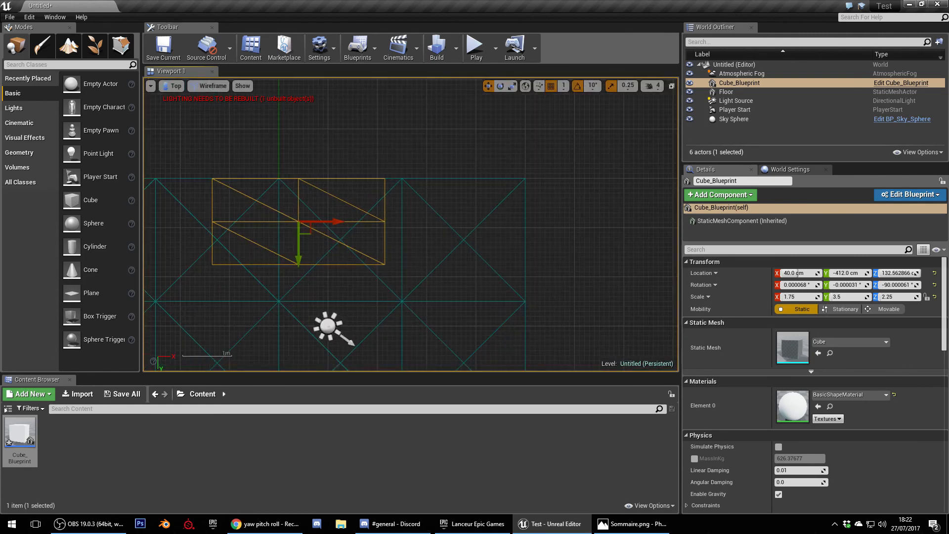
drag(333, 222, 483, 249)
key(e)
key(ctrl+z)
scroll(585, 225, down, 2)
Return to the perspective view and switch to the Sommaire.png summary in Photos.
key(alt+g)
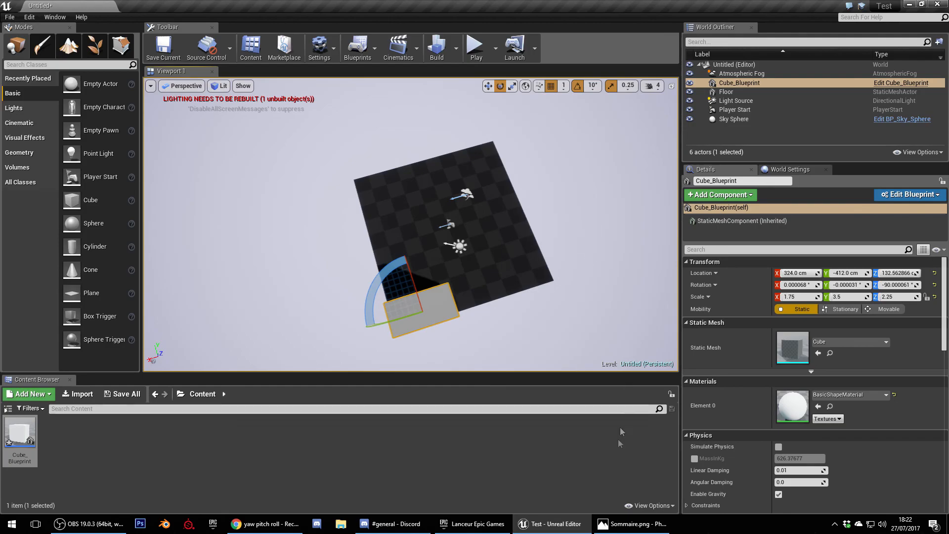
click(633, 523)
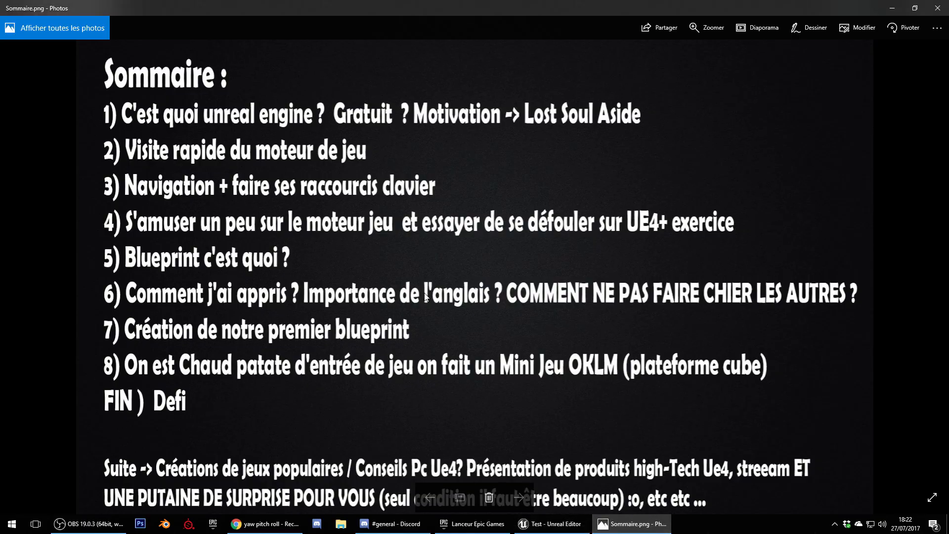